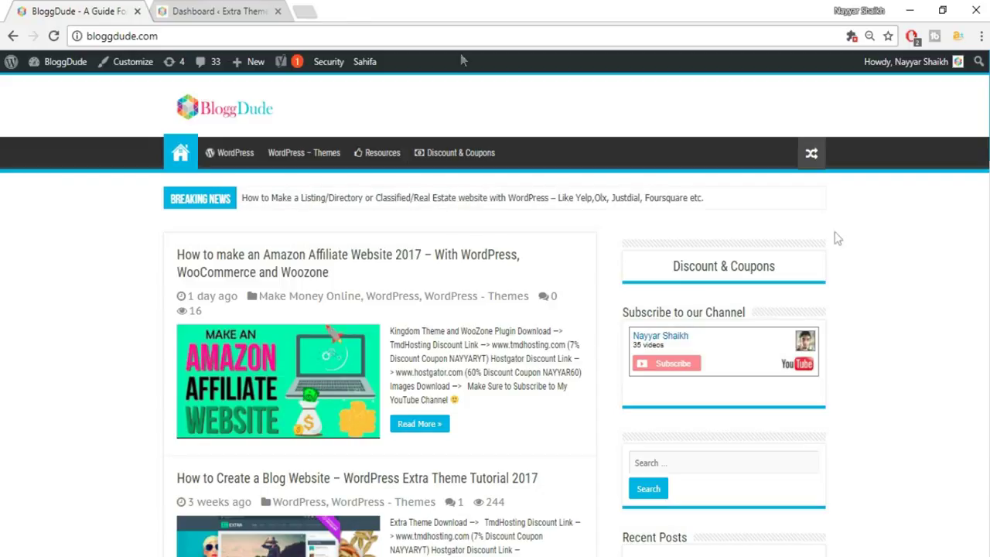
- Switch to the 'Dashboard < Extra Theme' browser tab to show the WordPress admin
{"action": "left_click", "coordinate": [219, 9]}
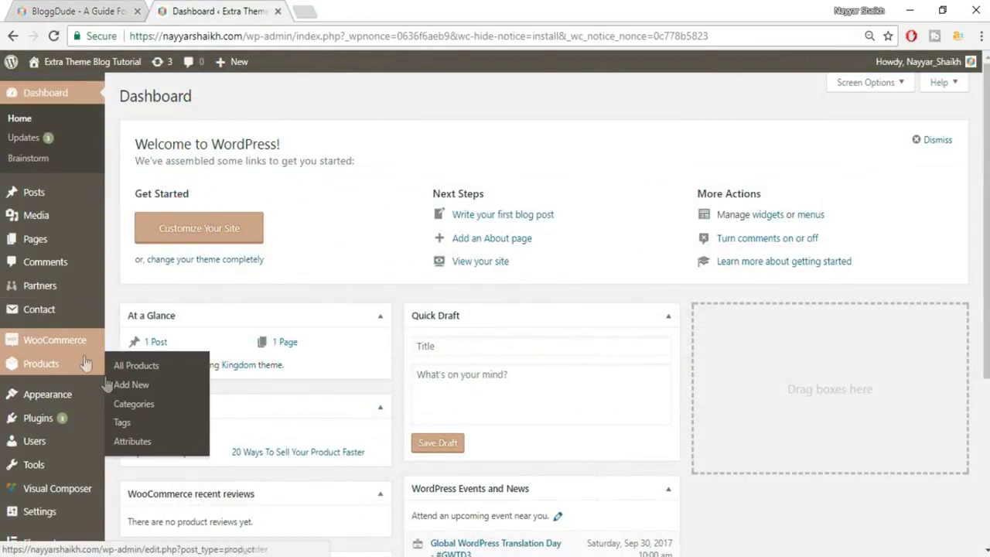
- Search Add New Plugins for 'ithemes', then install and activate iThemes Security
{"action": "mouse_move", "coordinate": [40, 422]}
{"action": "left_click", "coordinate": [134, 441]}
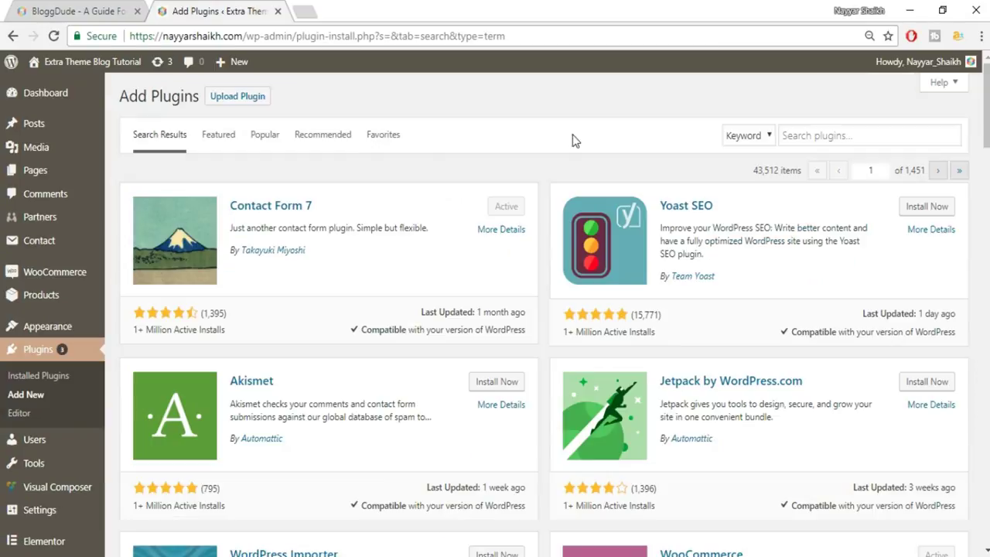
{"action": "left_click", "coordinate": [882, 138]}
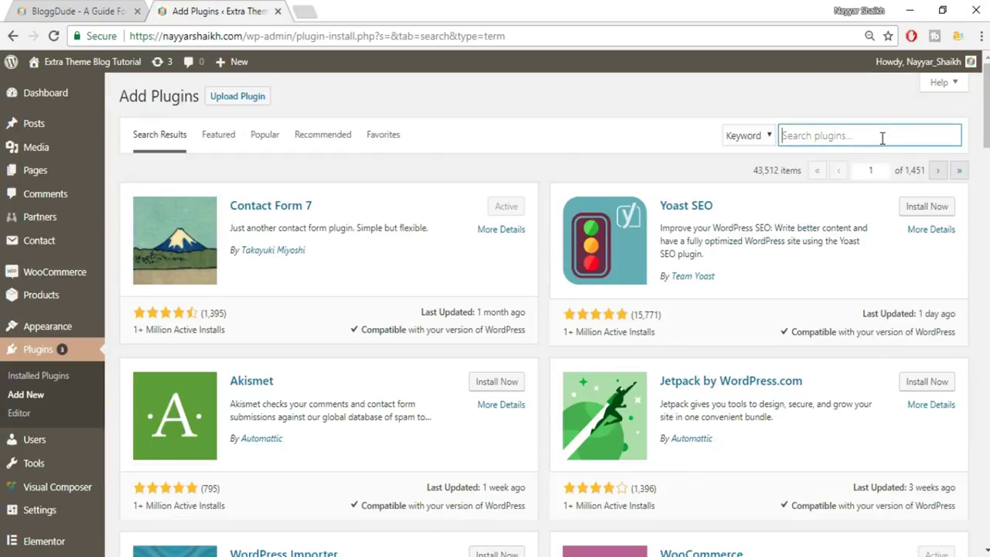
{"action": "type", "text": "ithemes"}
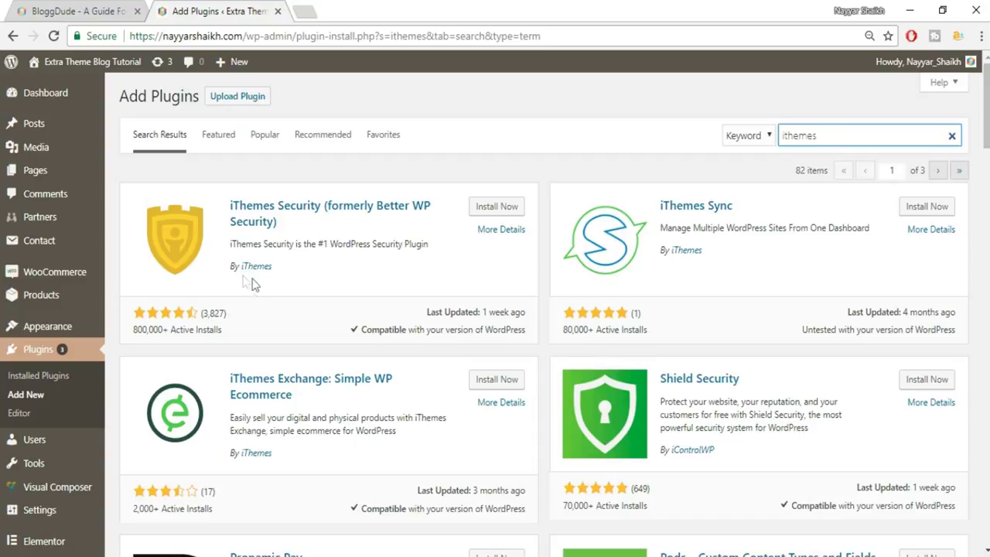
{"action": "left_click", "coordinate": [493, 209]}
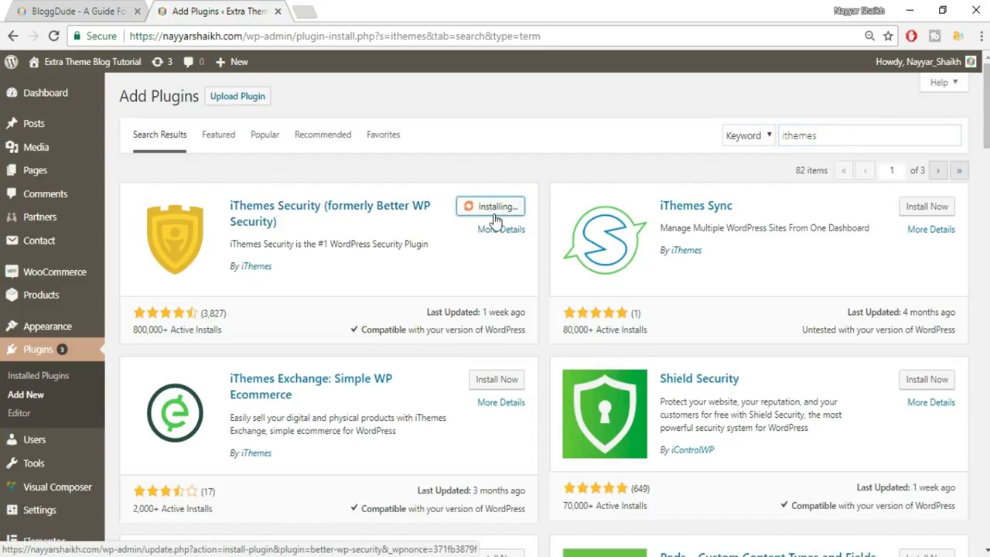
{"action": "left_click", "coordinate": [501, 215]}
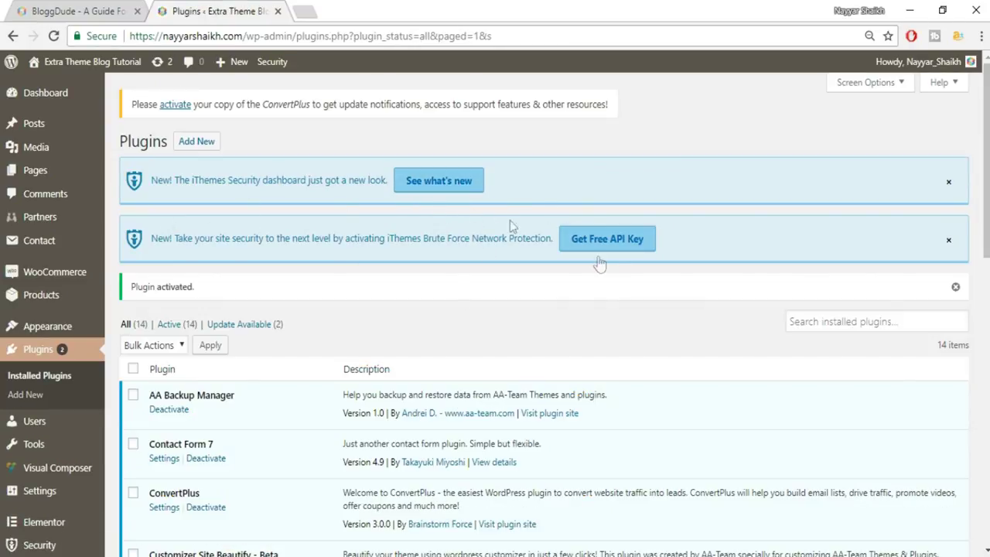
- Dismiss both iThemes notices and apply Secure Site from Security > Settings
{"action": "left_click", "coordinate": [950, 184]}
{"action": "left_click", "coordinate": [951, 185]}
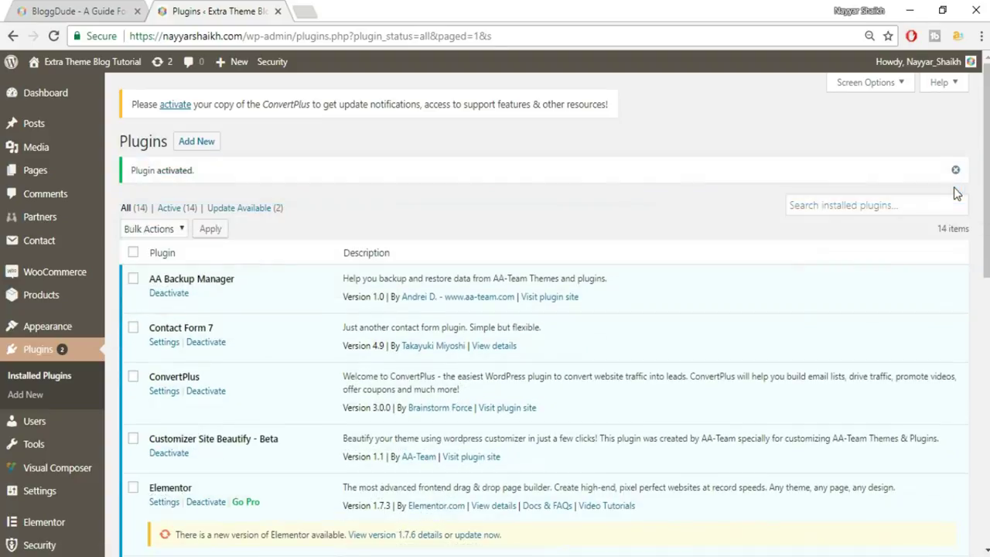
{"action": "scroll", "coordinate": [87, 357], "scroll_direction": "down", "scroll_amount": 4}
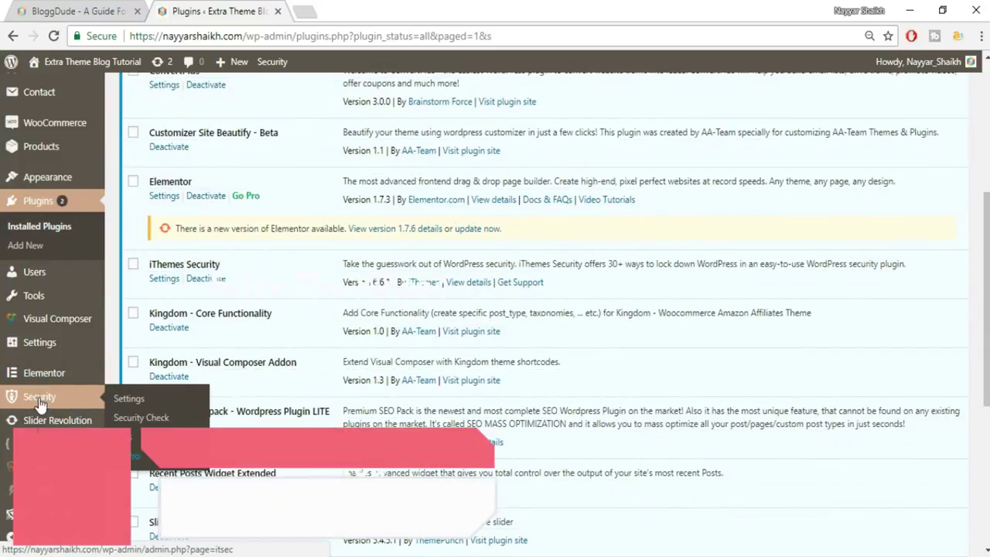
{"action": "left_click", "coordinate": [45, 400]}
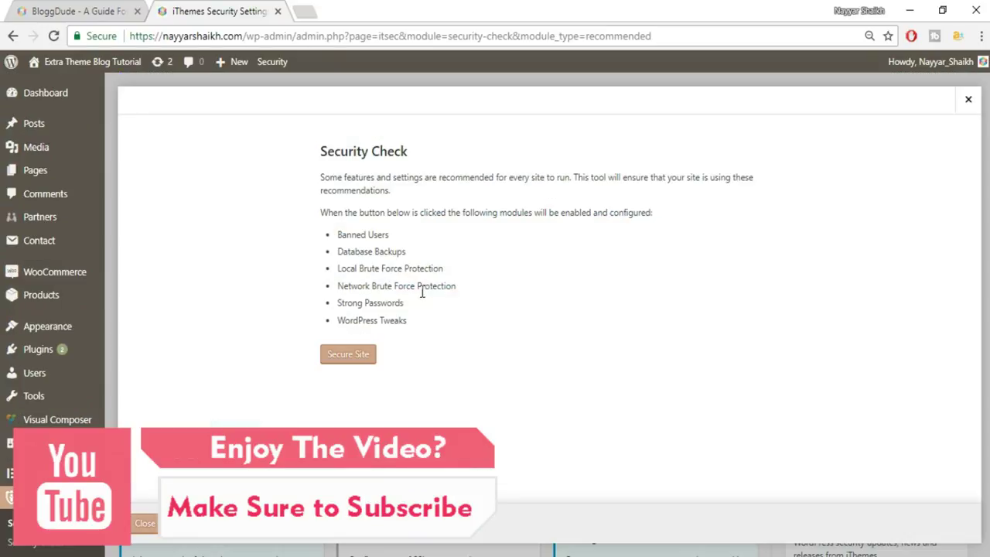
{"action": "left_click", "coordinate": [357, 355]}
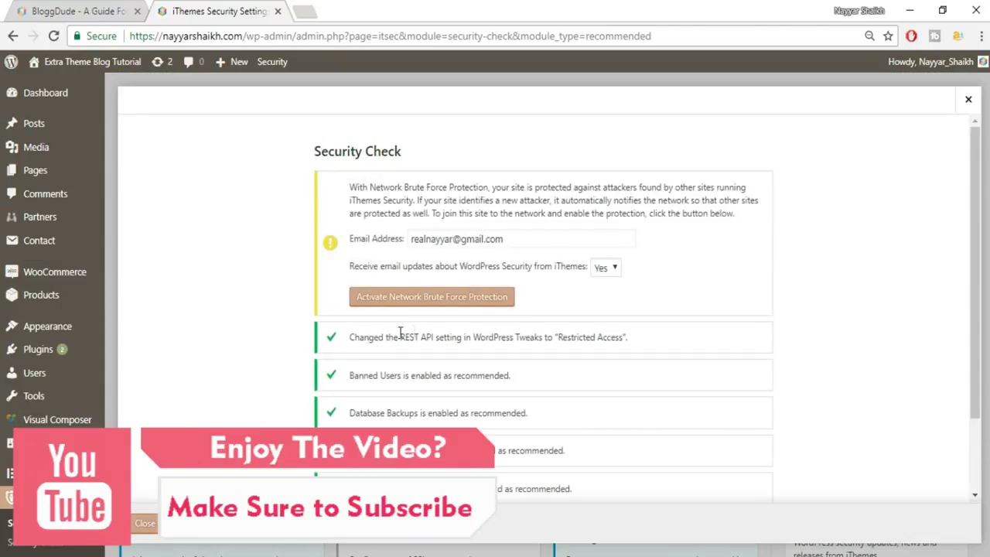
- Activate Network Brute Force Protection and close the security check results
{"action": "scroll", "coordinate": [325, 261], "scroll_direction": "down", "scroll_amount": 1}
{"action": "scroll", "coordinate": [325, 260], "scroll_direction": "up", "scroll_amount": 1}
{"action": "left_click", "coordinate": [552, 236]}
{"action": "left_click_drag", "start_coordinate": [504, 243], "coordinate": [410, 241]}
{"action": "left_click", "coordinate": [435, 301]}
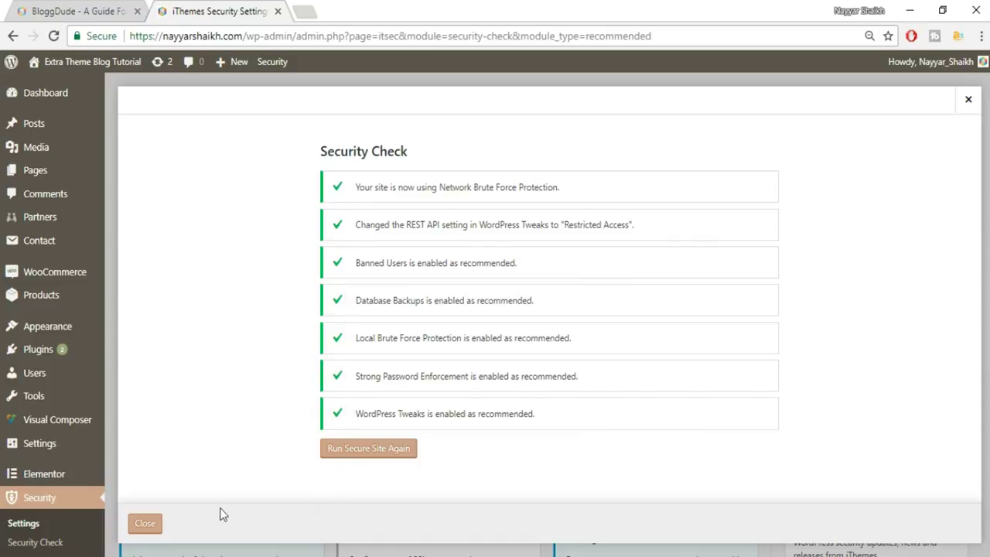
{"action": "left_click", "coordinate": [143, 525]}
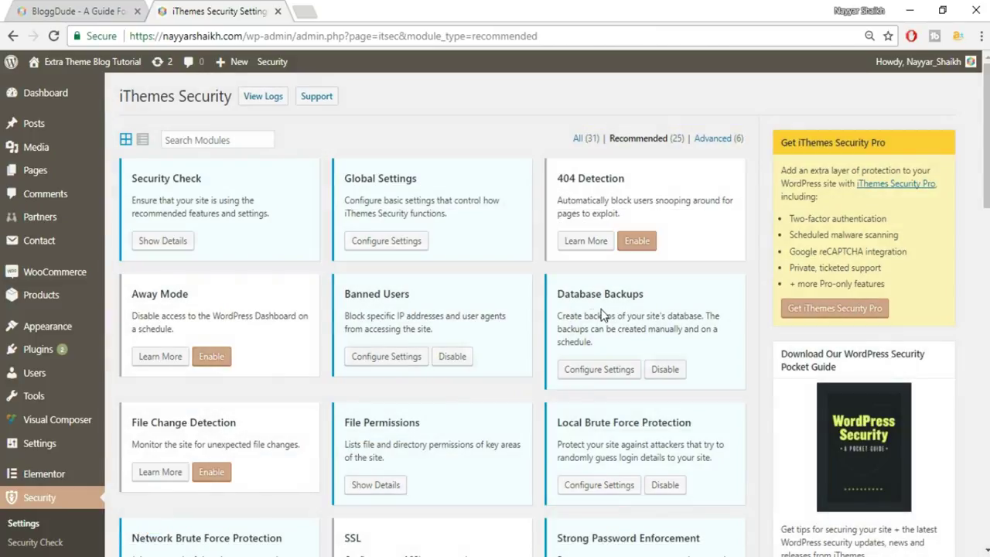
{"action": "left_click_drag", "start_coordinate": [129, 180], "coordinate": [207, 178]}
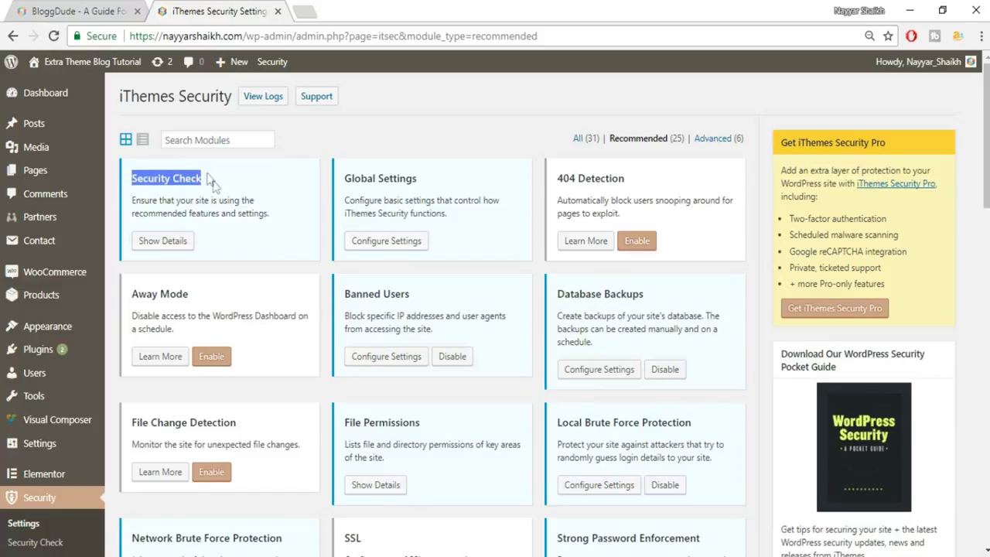
{"action": "left_click_drag", "start_coordinate": [420, 180], "coordinate": [344, 179]}
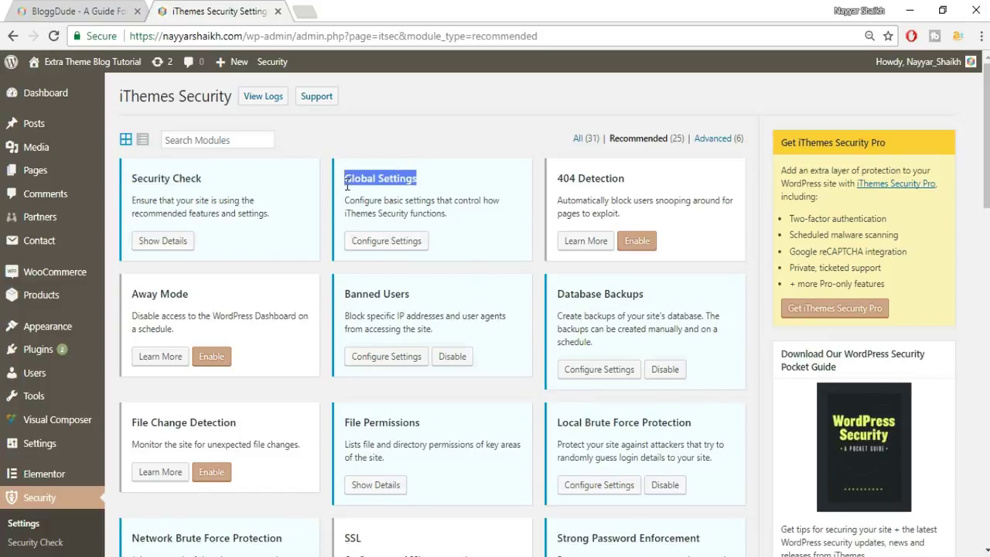
- In Global Settings, add a new line to Notification Email and tick Send digest email
{"action": "left_click", "coordinate": [399, 246]}
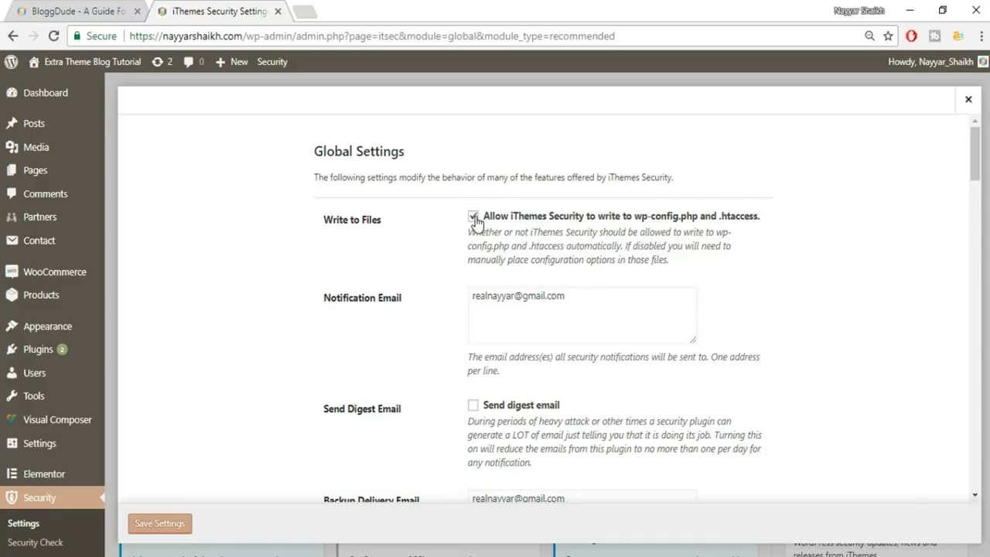
{"action": "left_click", "coordinate": [493, 314]}
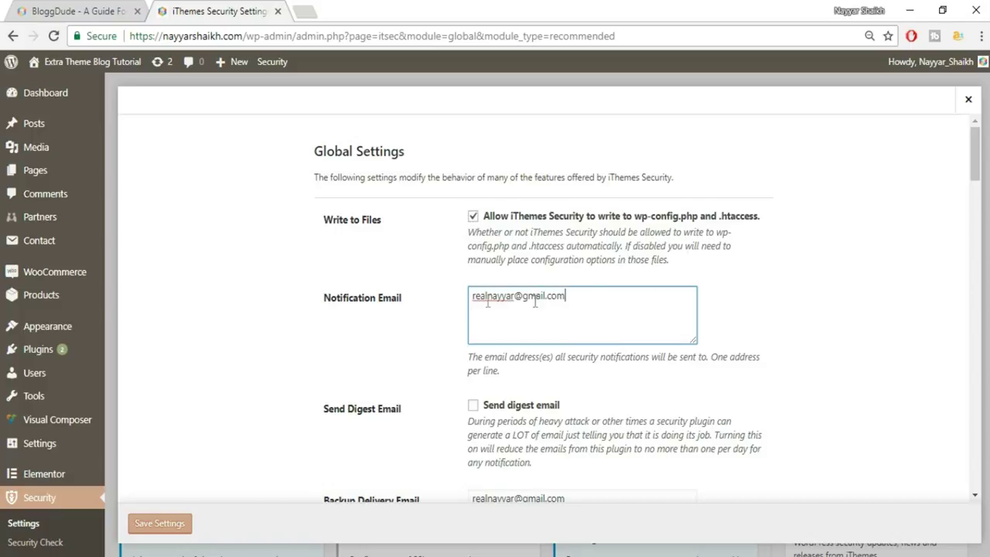
{"action": "left_click_drag", "start_coordinate": [577, 296], "coordinate": [472, 298]}
{"action": "left_click", "coordinate": [580, 301]}
{"action": "key", "text": "Return"}
{"action": "key", "text": "Return"}
{"action": "scroll", "coordinate": [778, 380], "scroll_direction": "down", "scroll_amount": 2}
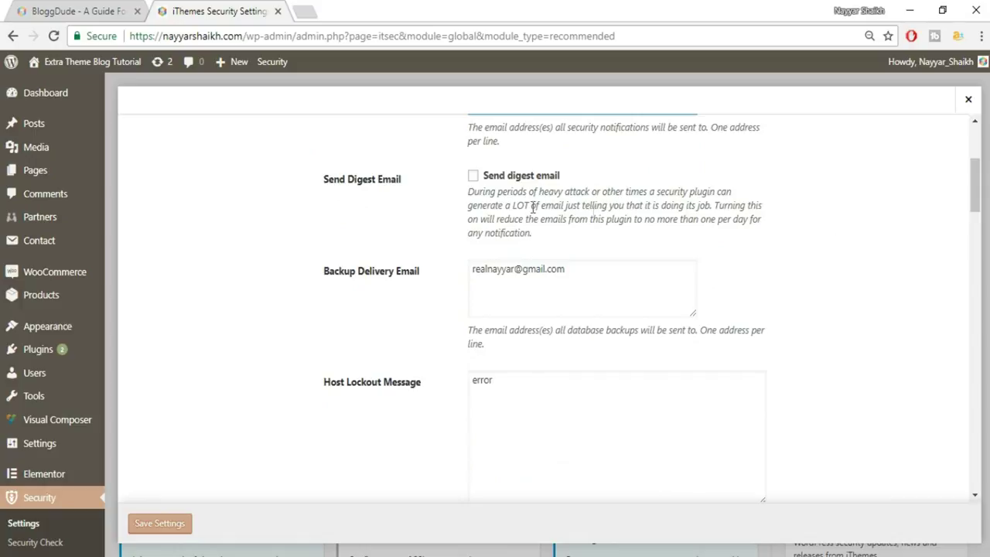
{"action": "left_click", "coordinate": [473, 177]}
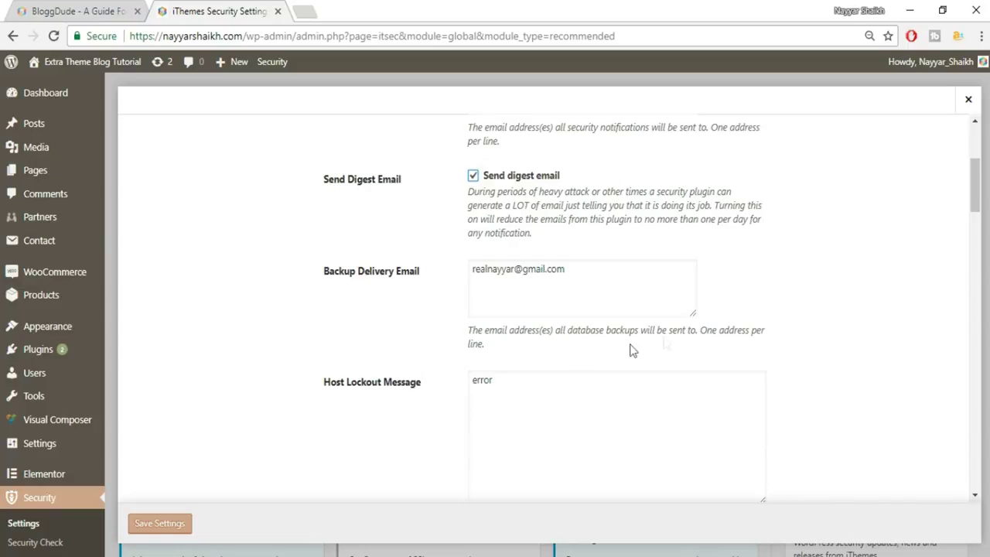
{"action": "scroll", "coordinate": [805, 320], "scroll_direction": "down", "scroll_amount": 1}
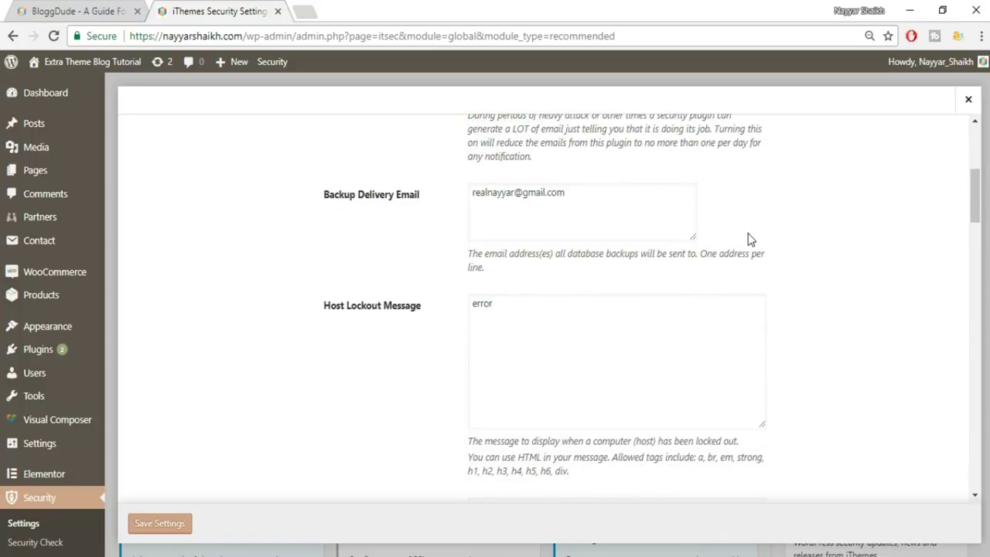
{"action": "scroll", "coordinate": [842, 371], "scroll_direction": "down", "scroll_amount": 1}
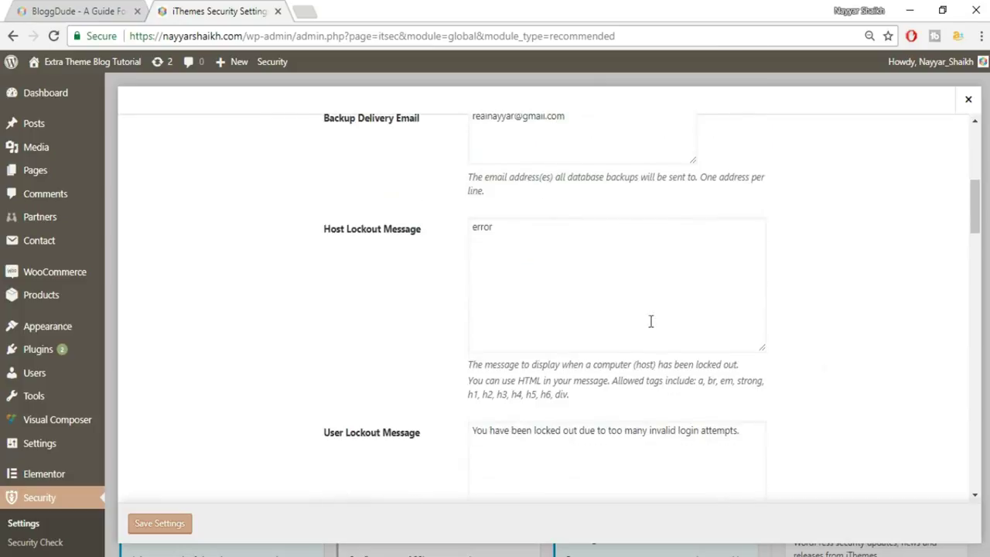
{"action": "scroll", "coordinate": [604, 306], "scroll_direction": "down", "scroll_amount": 2}
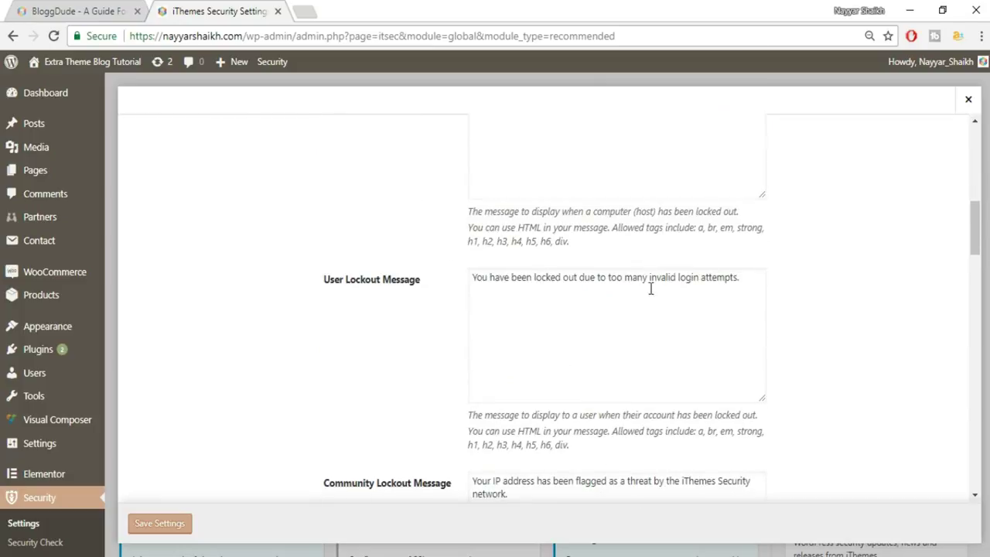
{"action": "scroll", "coordinate": [772, 273], "scroll_direction": "down", "scroll_amount": 1}
{"action": "scroll", "coordinate": [771, 273], "scroll_direction": "down", "scroll_amount": 2}
{"action": "scroll", "coordinate": [632, 310], "scroll_direction": "up", "scroll_amount": 4}
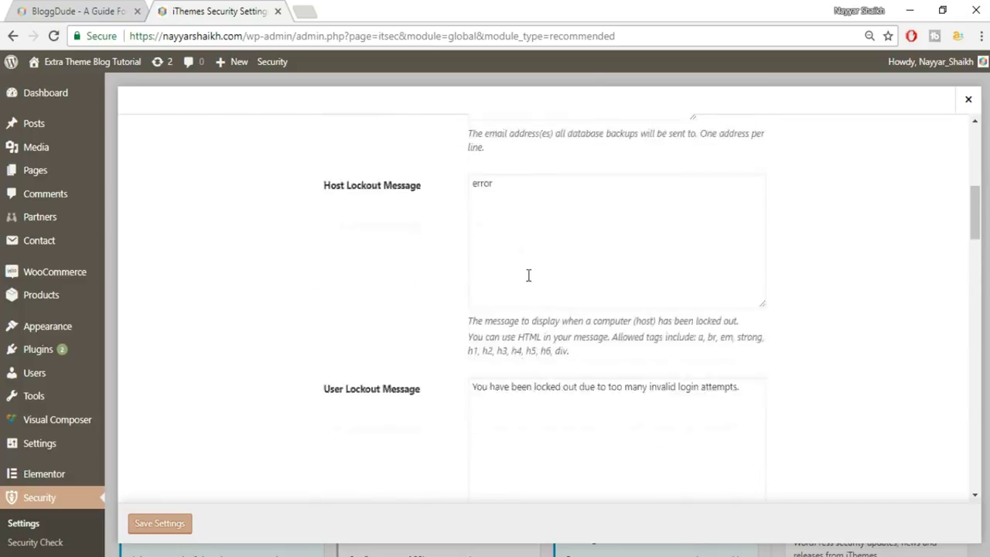
{"action": "scroll", "coordinate": [631, 319], "scroll_direction": "down", "scroll_amount": 7}
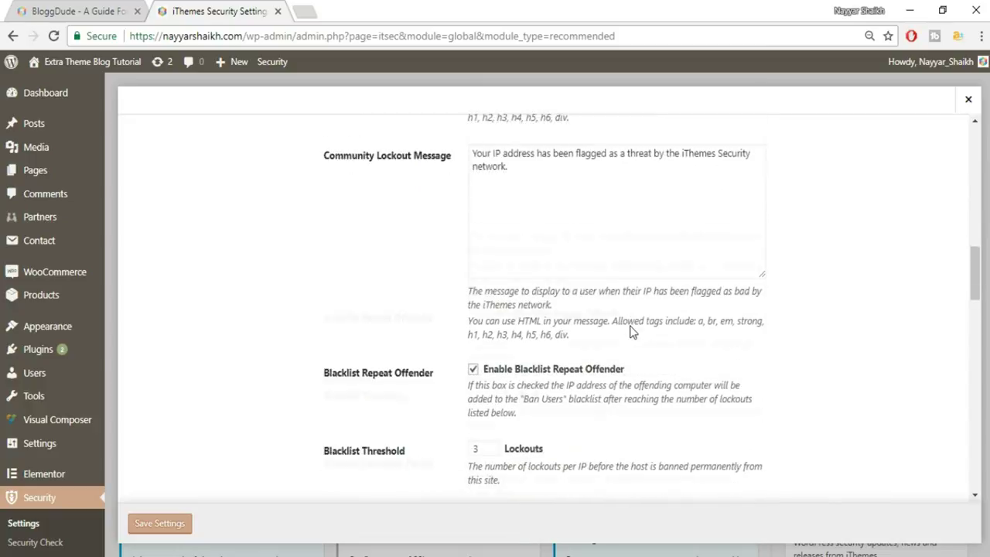
{"action": "scroll", "coordinate": [627, 325], "scroll_direction": "up", "scroll_amount": 5}
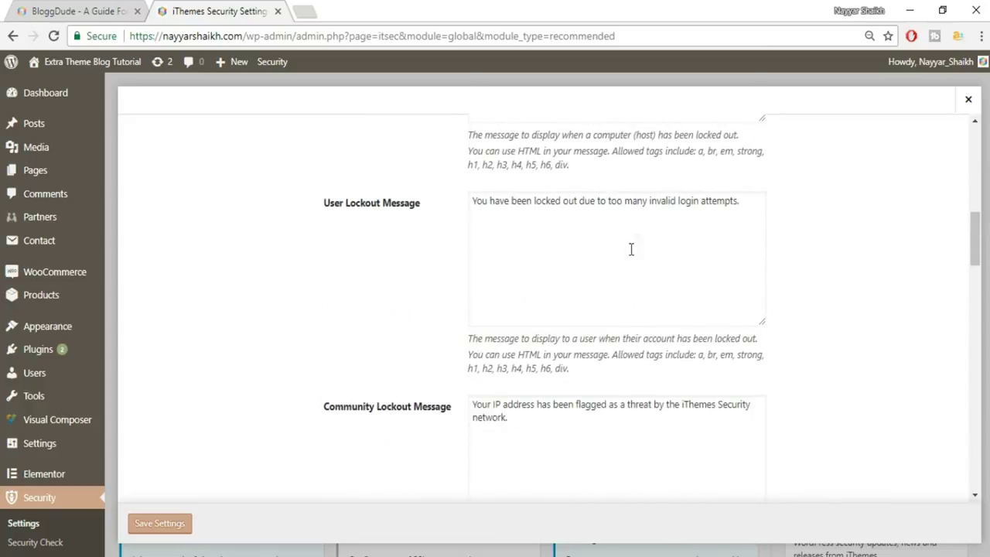
{"action": "scroll", "coordinate": [657, 258], "scroll_direction": "down", "scroll_amount": 2}
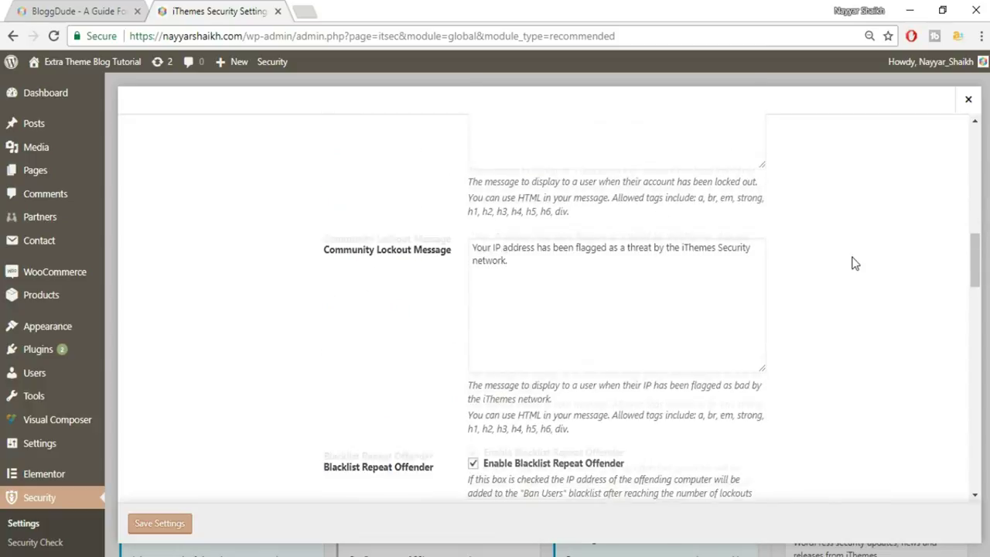
{"action": "scroll", "coordinate": [787, 268], "scroll_direction": "down", "scroll_amount": 2}
{"action": "scroll", "coordinate": [742, 269], "scroll_direction": "down", "scroll_amount": 1}
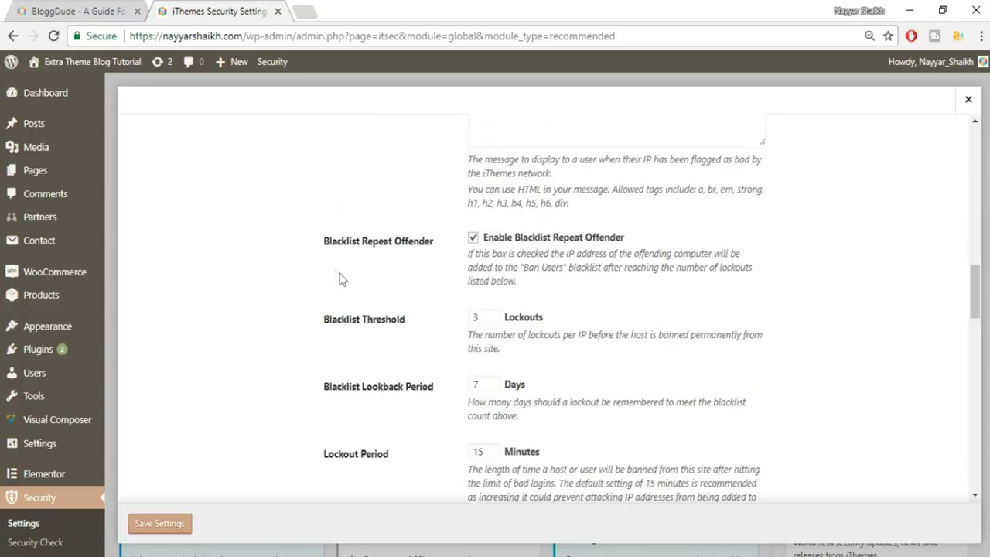
{"action": "scroll", "coordinate": [410, 265], "scroll_direction": "down", "scroll_amount": 1}
{"action": "key", "text": "Tab"}
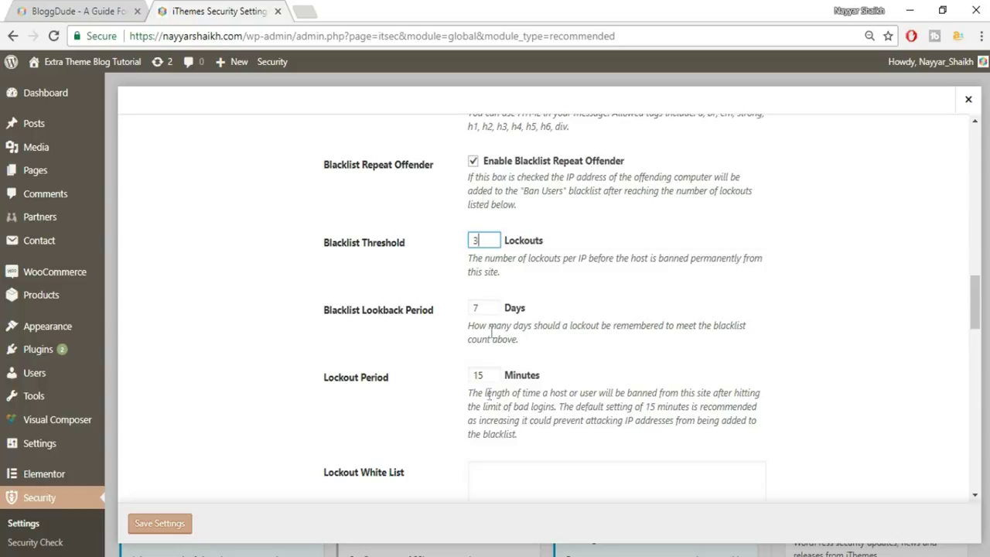
{"action": "double_click", "coordinate": [483, 241]}
{"action": "double_click", "coordinate": [485, 242]}
{"action": "scroll", "coordinate": [608, 271], "scroll_direction": "down", "scroll_amount": 1}
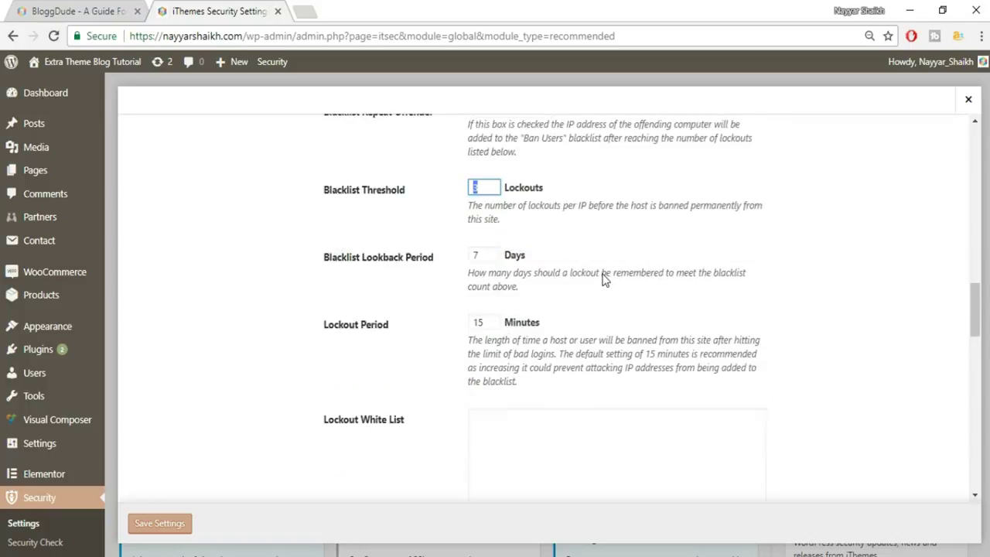
{"action": "left_click_drag", "start_coordinate": [325, 234], "coordinate": [468, 244]}
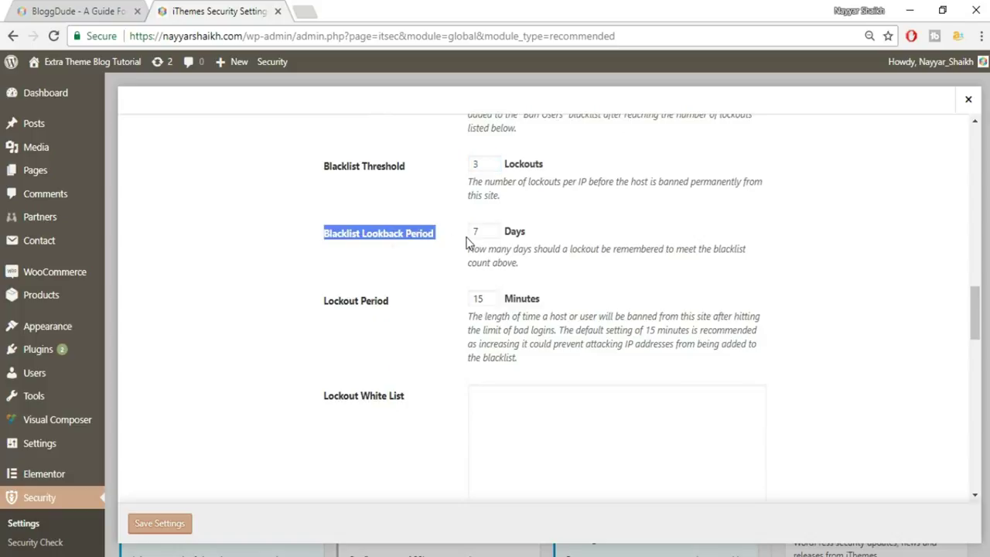
{"action": "left_click", "coordinate": [425, 250]}
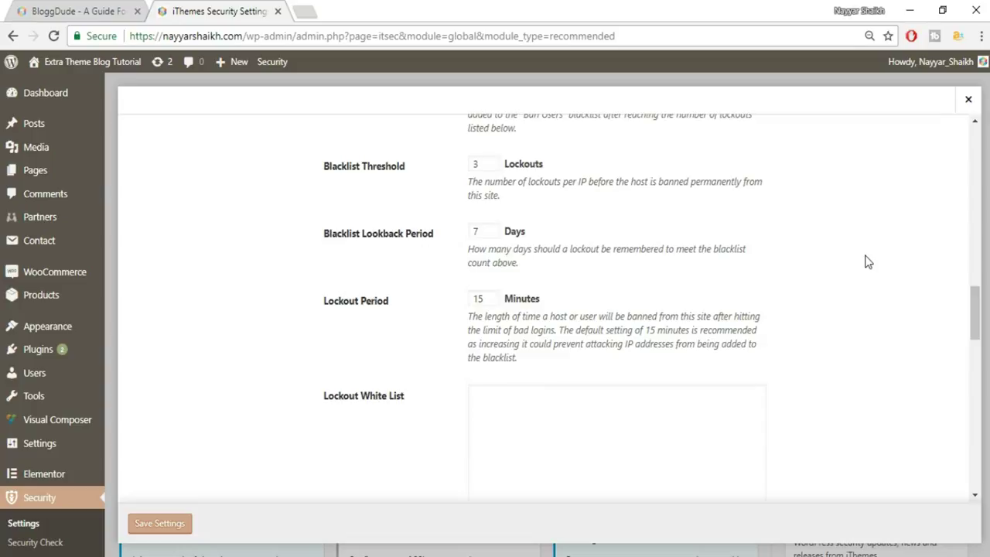
{"action": "left_click_drag", "start_coordinate": [495, 232], "coordinate": [471, 236]}
{"action": "double_click", "coordinate": [476, 299]}
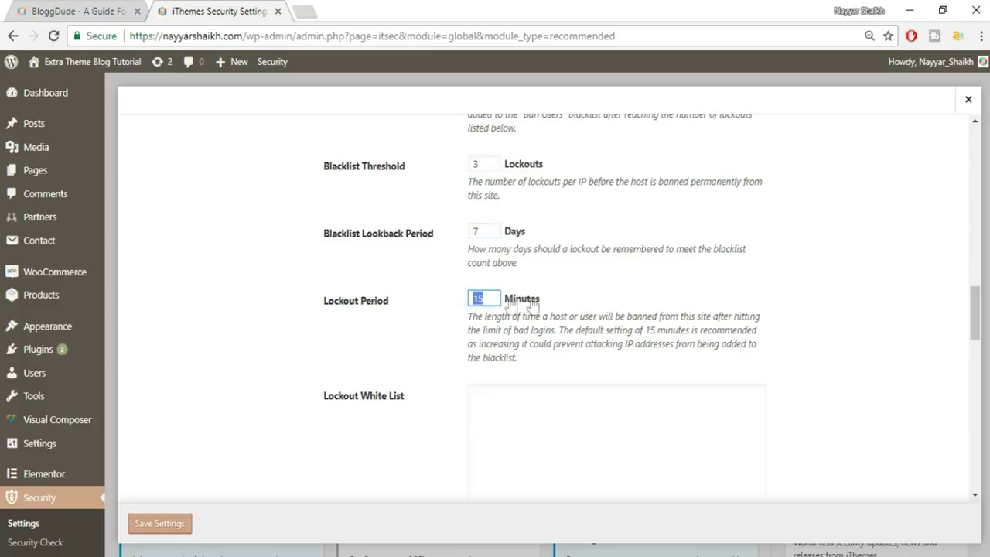
{"action": "left_click_drag", "start_coordinate": [466, 315], "coordinate": [560, 360]}
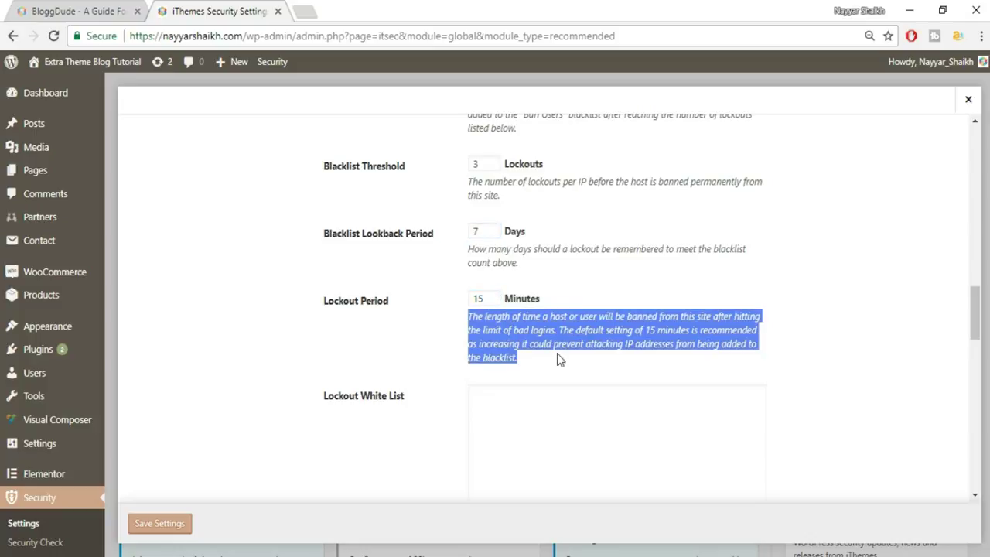
{"action": "left_click", "coordinate": [560, 360]}
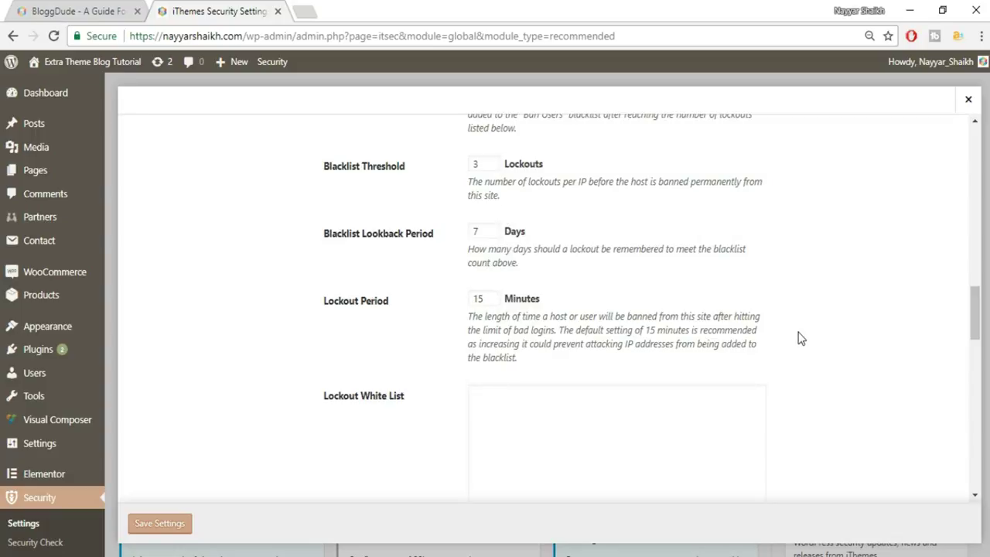
{"action": "scroll", "coordinate": [801, 338], "scroll_direction": "down", "scroll_amount": 2}
{"action": "left_click", "coordinate": [551, 303]}
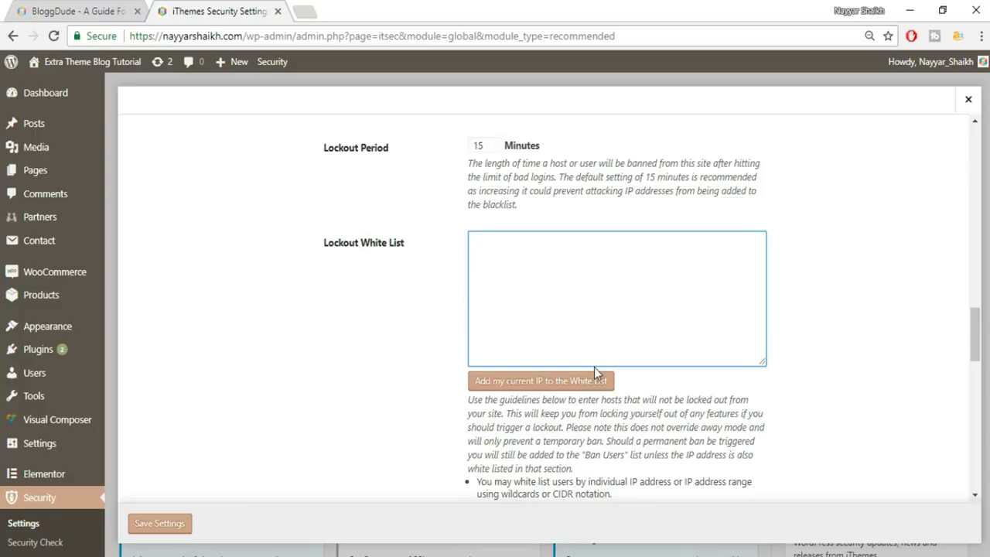
{"action": "scroll", "coordinate": [673, 371], "scroll_direction": "down", "scroll_amount": 1}
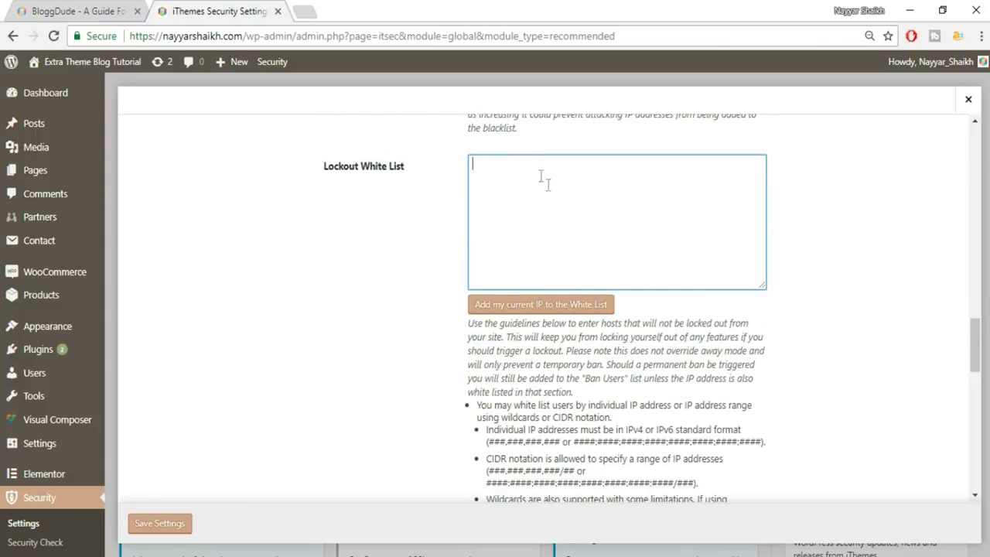
{"action": "scroll", "coordinate": [831, 261], "scroll_direction": "down", "scroll_amount": 2}
{"action": "scroll", "coordinate": [831, 261], "scroll_direction": "down", "scroll_amount": 7}
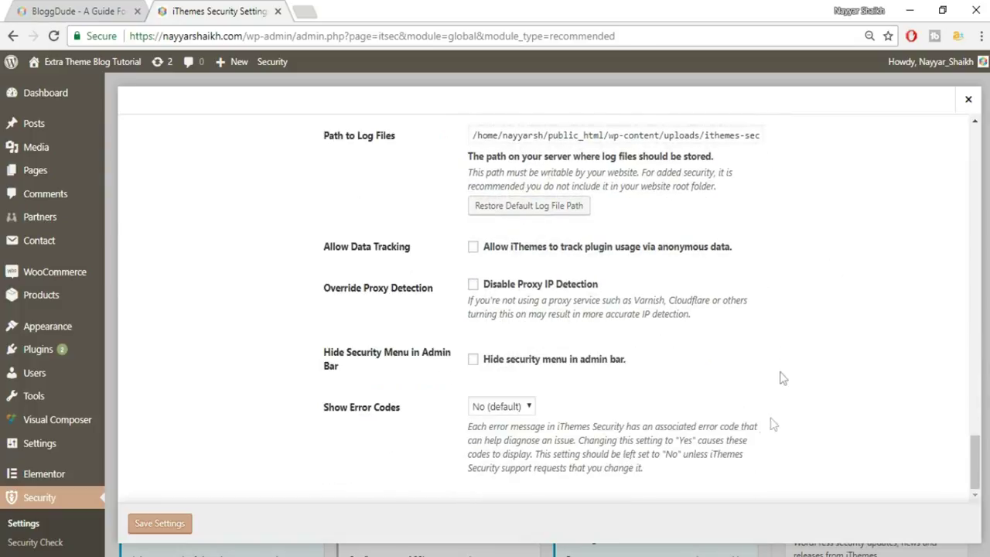
- Save the Global Settings, then enable the 404 Detection module
{"action": "left_click", "coordinate": [175, 533]}
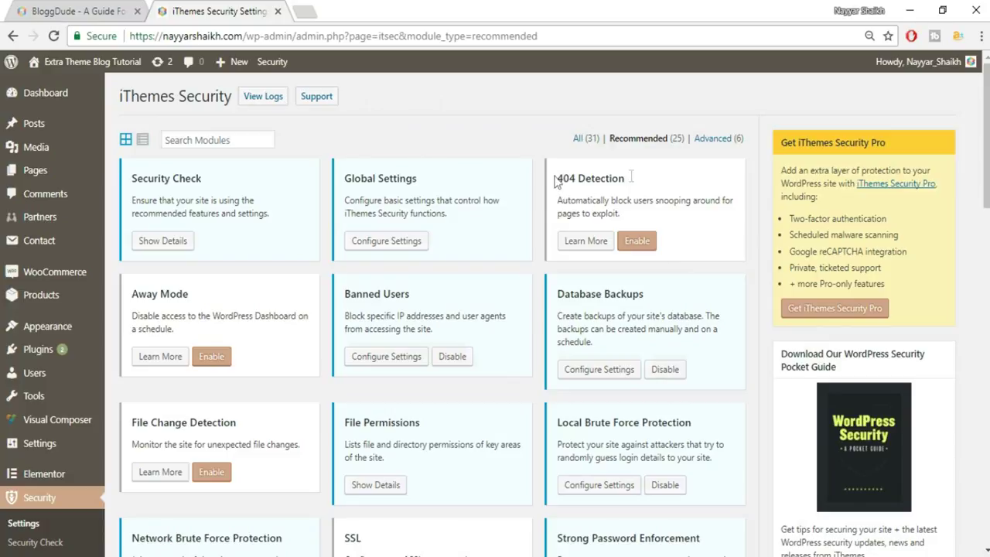
{"action": "left_click", "coordinate": [652, 240]}
- Change 404 Detection's Error Threshold from 20 to 5 and save the settings
{"action": "left_click", "coordinate": [598, 243]}
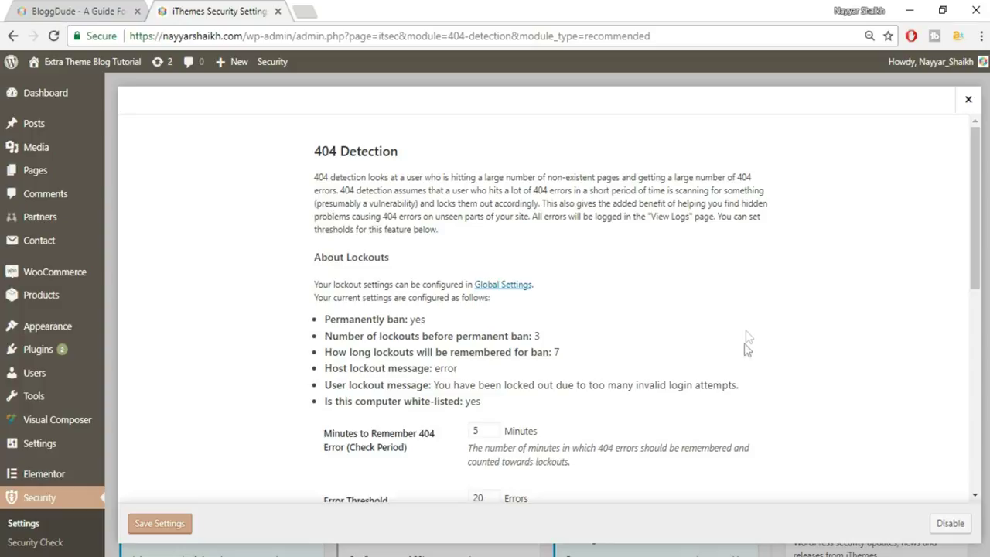
{"action": "scroll", "coordinate": [746, 331], "scroll_direction": "down", "scroll_amount": 2}
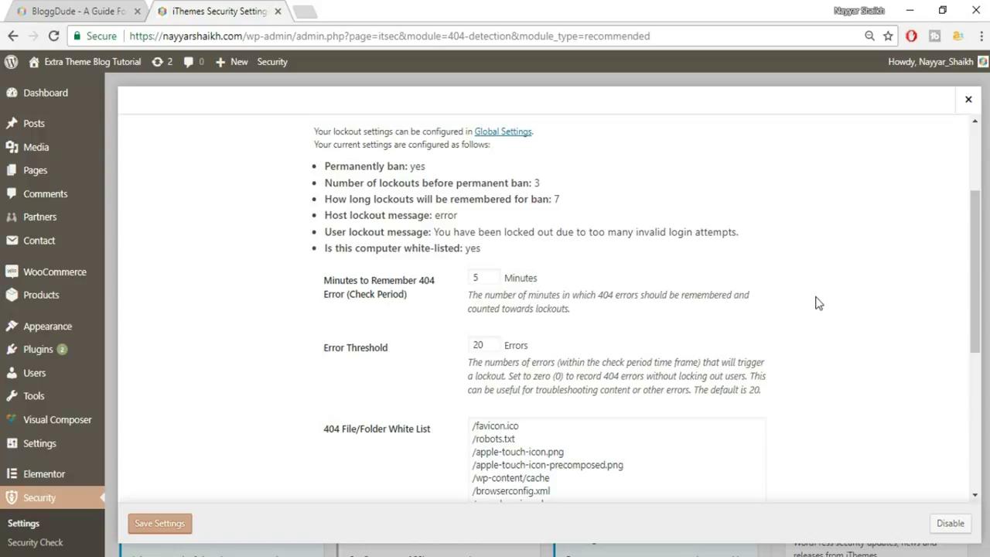
{"action": "scroll", "coordinate": [825, 325], "scroll_direction": "down", "scroll_amount": 1}
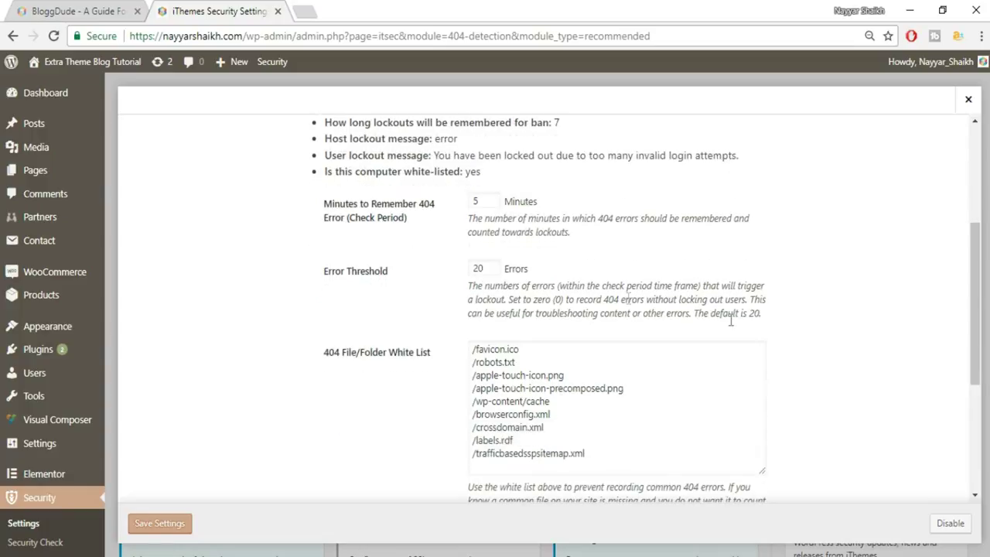
{"action": "left_click", "coordinate": [476, 202]}
{"action": "key", "text": "Tab"}
{"action": "left_click_drag", "start_coordinate": [317, 279], "coordinate": [493, 267]}
{"action": "left_click", "coordinate": [465, 275]}
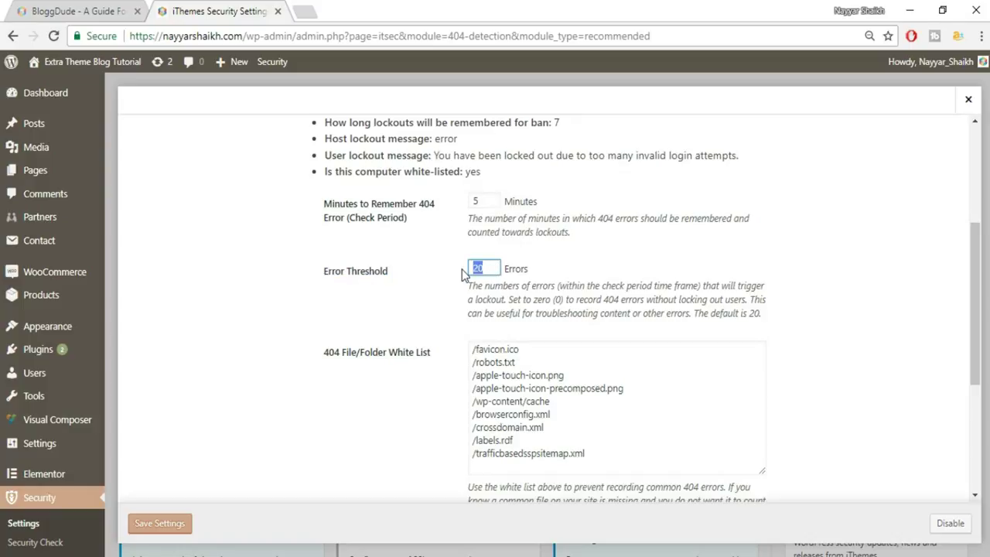
{"action": "type", "text": "5"}
{"action": "left_click", "coordinate": [482, 200]}
{"action": "double_click", "coordinate": [480, 268]}
{"action": "left_click", "coordinate": [545, 278]}
{"action": "scroll", "coordinate": [628, 286], "scroll_direction": "down", "scroll_amount": 3}
{"action": "left_click", "coordinate": [142, 529]}
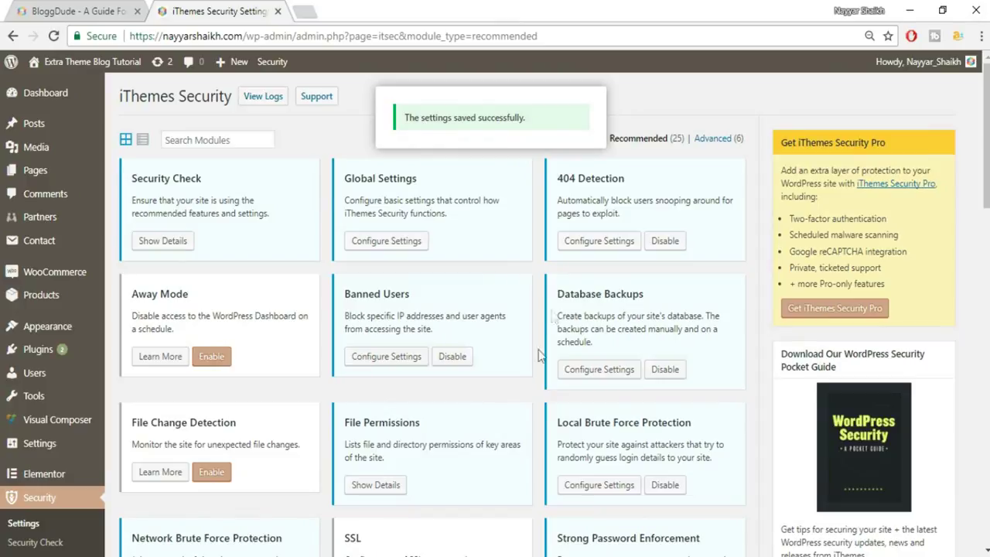
- Look through the Away Mode options and close them without enabling Away Mode
{"action": "left_click", "coordinate": [214, 362]}
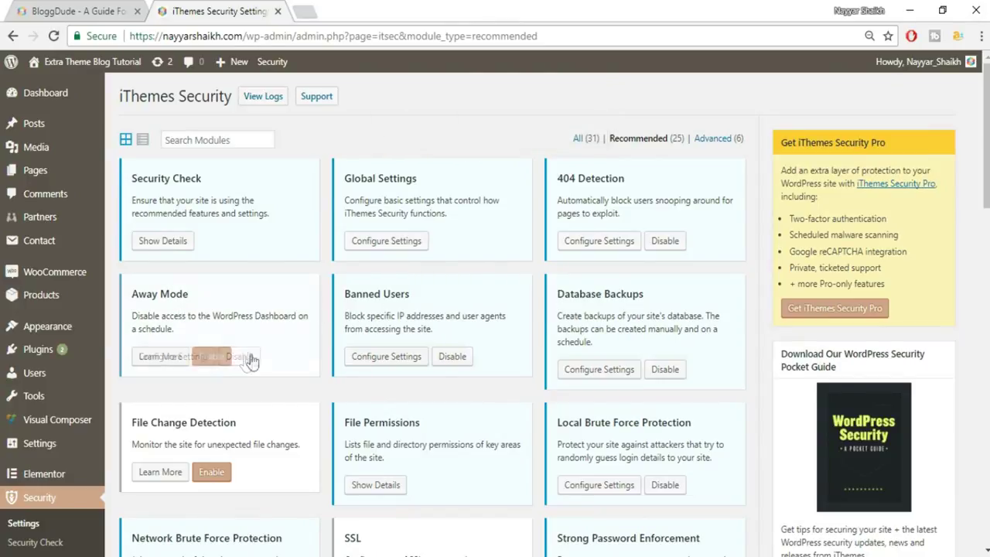
{"action": "left_click", "coordinate": [167, 357]}
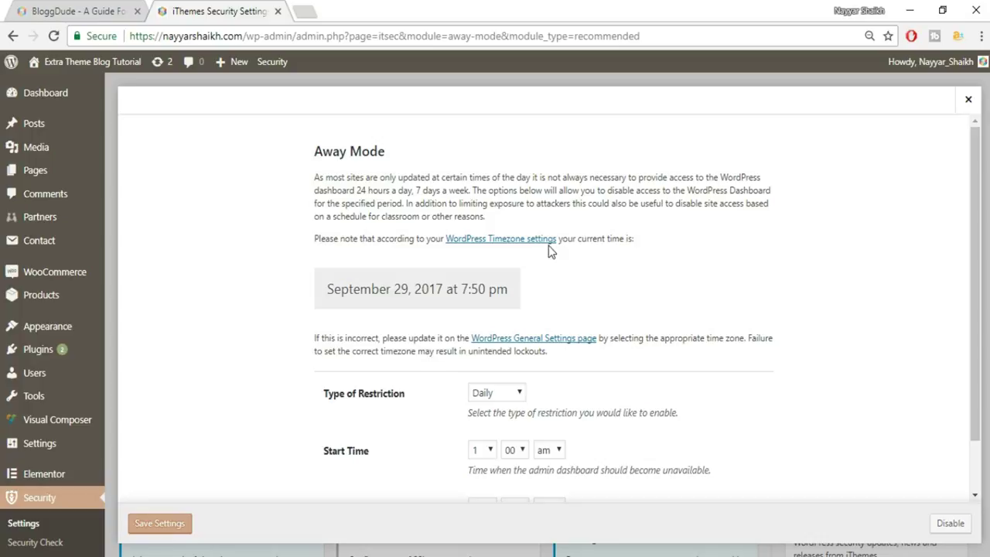
{"action": "scroll", "coordinate": [596, 394], "scroll_direction": "down", "scroll_amount": 2}
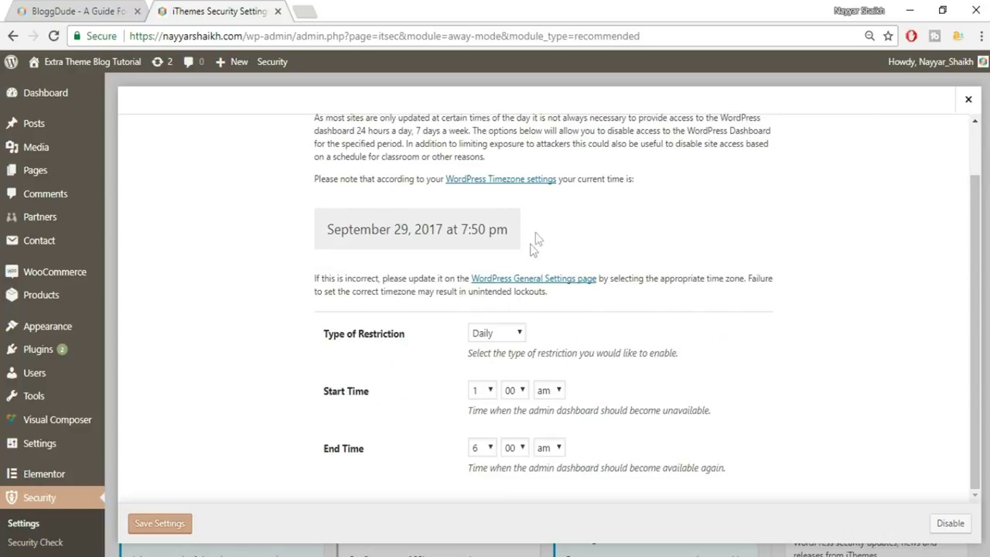
{"action": "scroll", "coordinate": [605, 325], "scroll_direction": "up", "scroll_amount": 2}
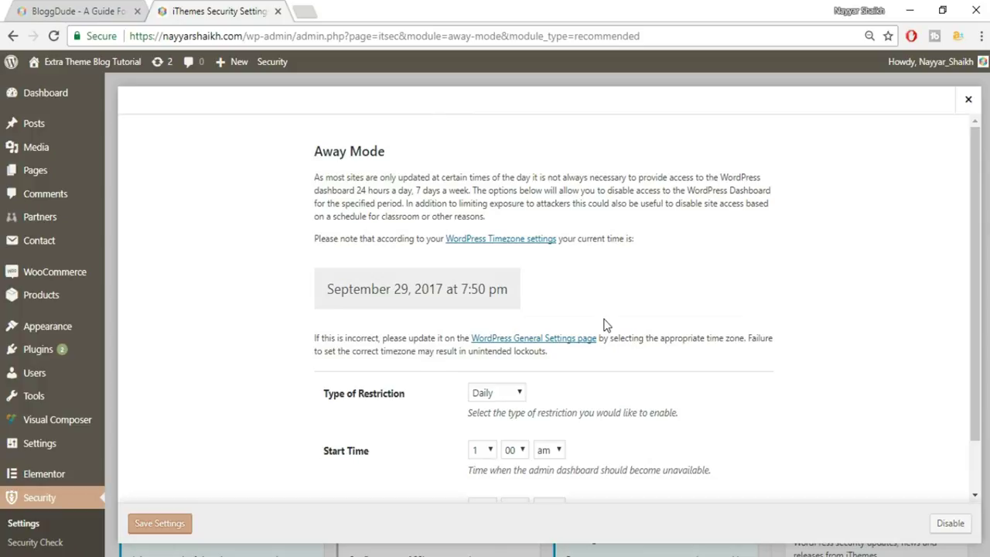
{"action": "scroll", "coordinate": [649, 361], "scroll_direction": "down", "scroll_amount": 2}
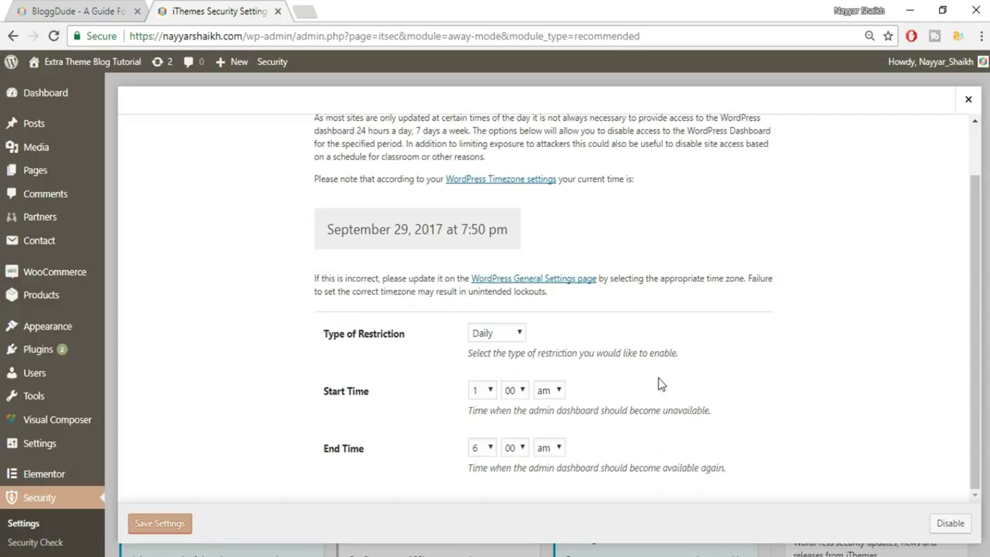
{"action": "scroll", "coordinate": [654, 418], "scroll_direction": "up", "scroll_amount": 2}
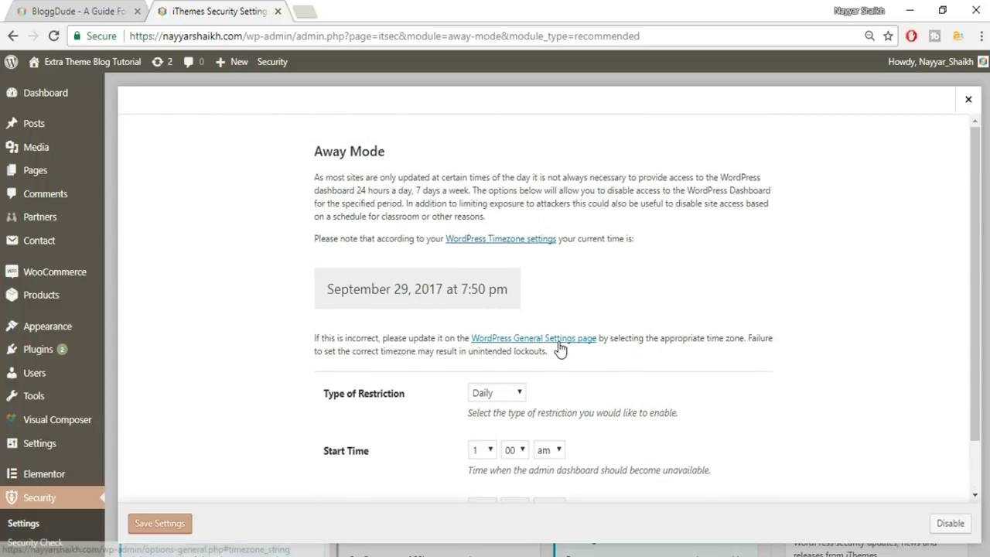
{"action": "scroll", "coordinate": [726, 395], "scroll_direction": "down", "scroll_amount": 2}
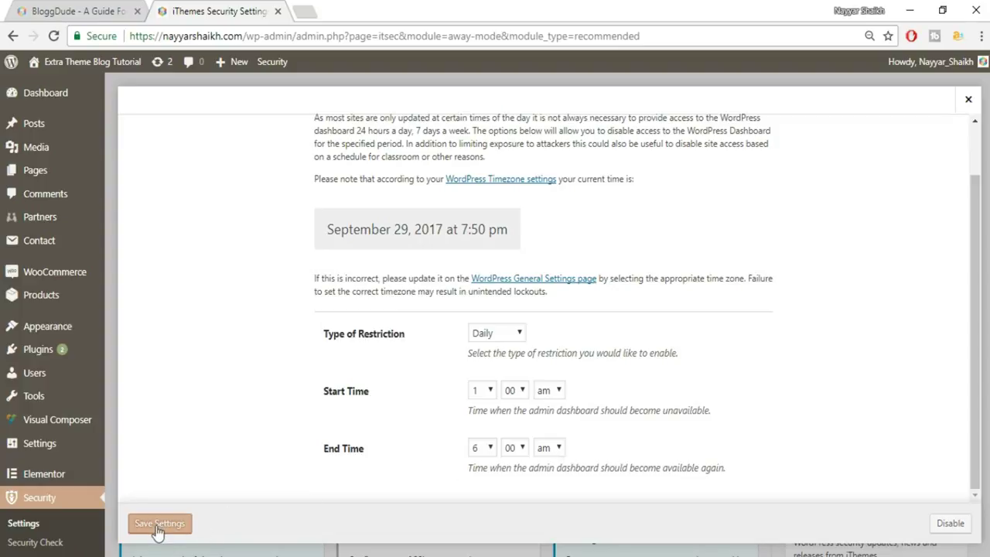
{"action": "left_click", "coordinate": [953, 523]}
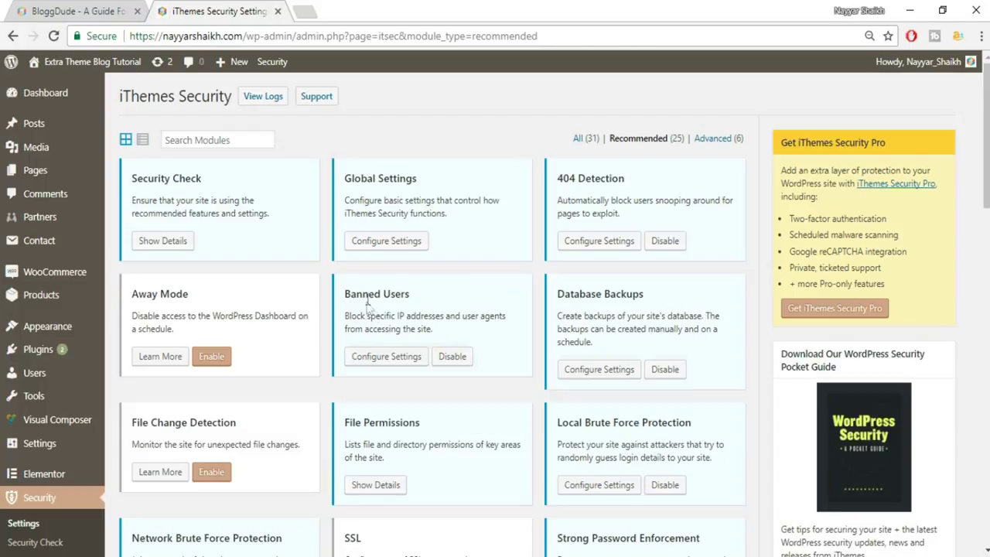
- Enable HackRepair.com's blacklist feature in Banned Users and save the settings
{"action": "left_click", "coordinate": [390, 358]}
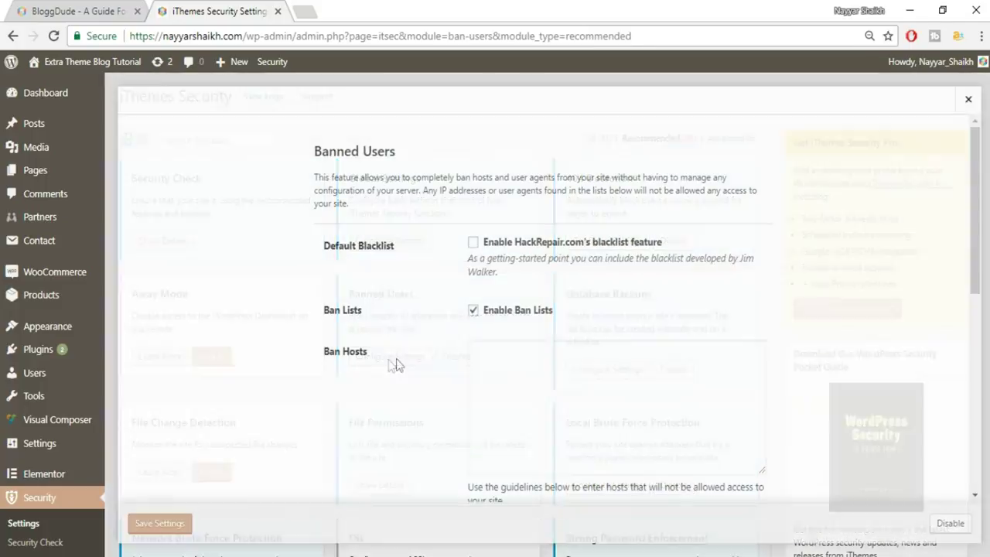
{"action": "left_click", "coordinate": [474, 244]}
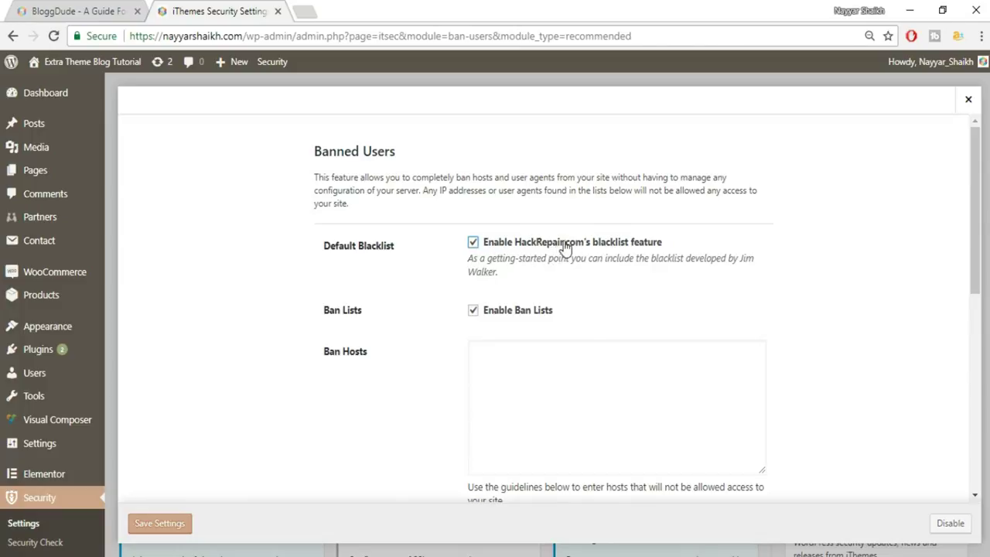
{"action": "scroll", "coordinate": [776, 266], "scroll_direction": "down", "scroll_amount": 3}
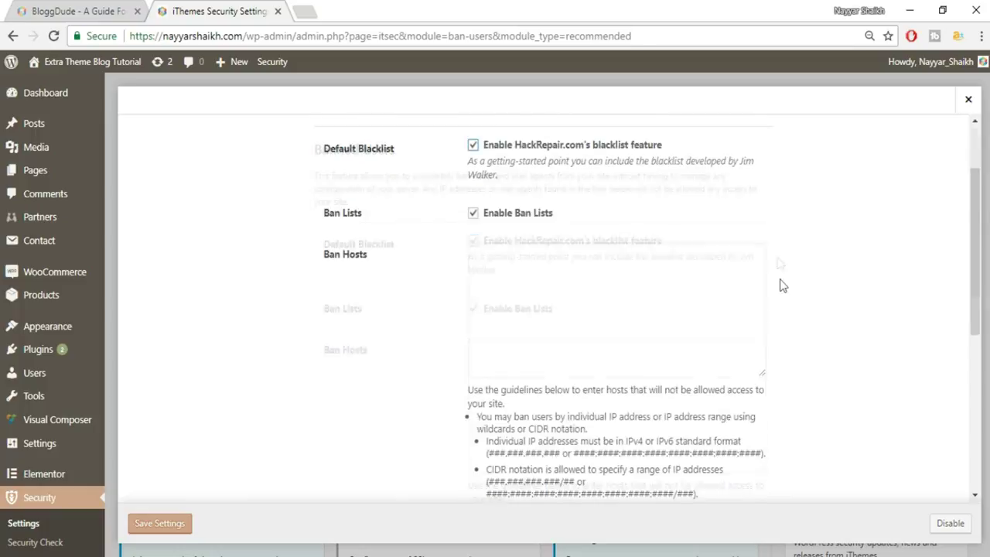
{"action": "scroll", "coordinate": [784, 290], "scroll_direction": "down", "scroll_amount": 3}
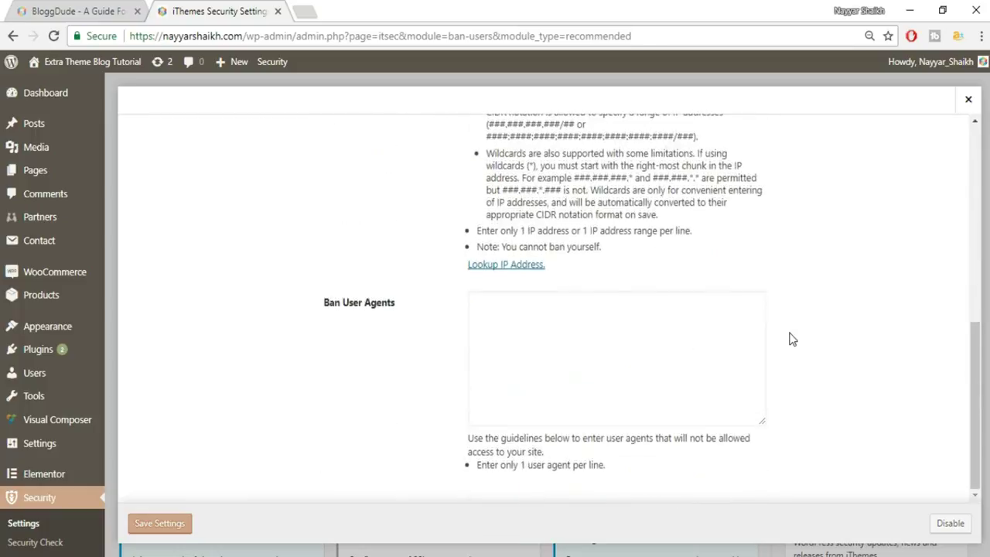
{"action": "left_click", "coordinate": [158, 524]}
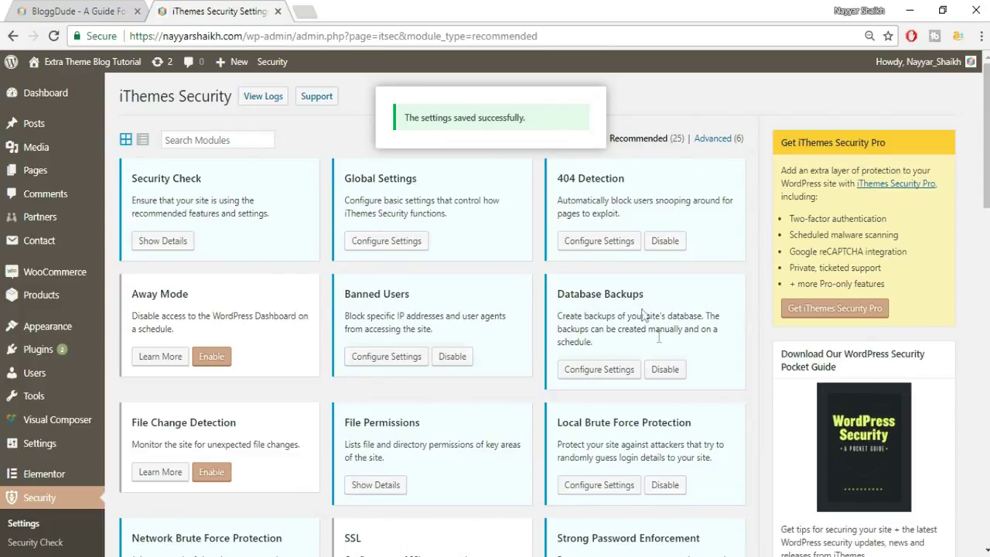
{"action": "left_click", "coordinate": [608, 370]}
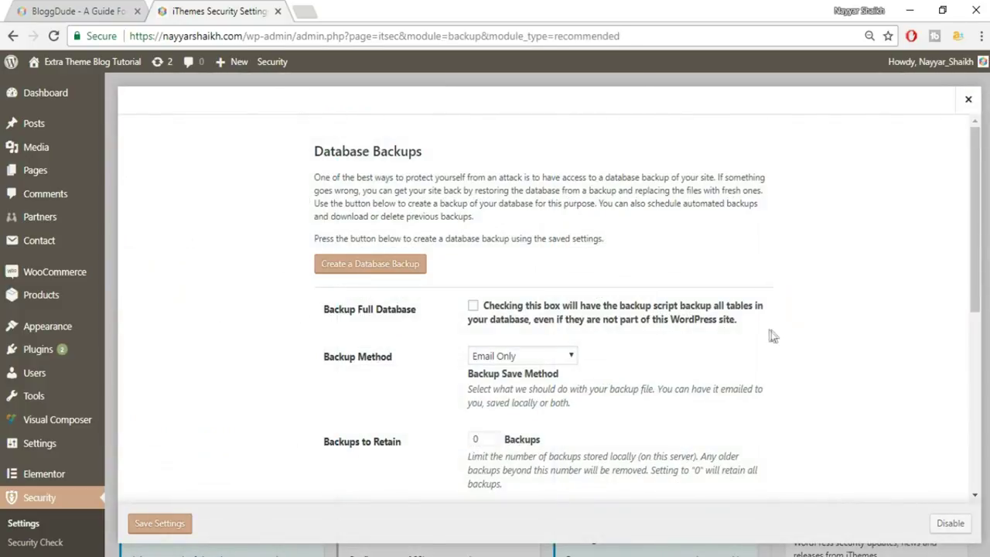
- Keep Email Only as the Database Backups method and check the backups-to-retain value
{"action": "scroll", "coordinate": [811, 336], "scroll_direction": "down", "scroll_amount": 2}
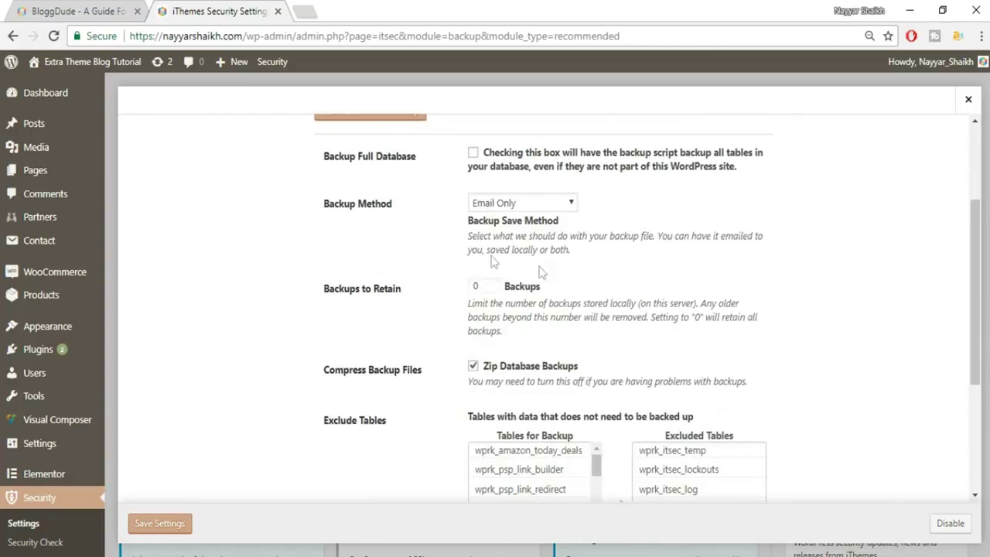
{"action": "left_click_drag", "start_coordinate": [322, 203], "coordinate": [398, 205]}
{"action": "left_click", "coordinate": [393, 215]}
{"action": "left_click", "coordinate": [520, 202]}
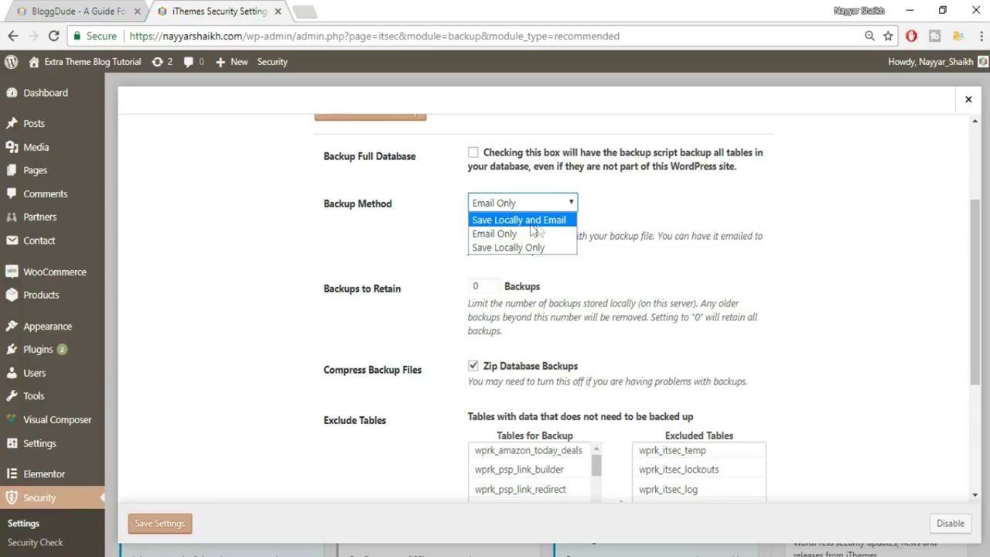
{"action": "left_click", "coordinate": [539, 234]}
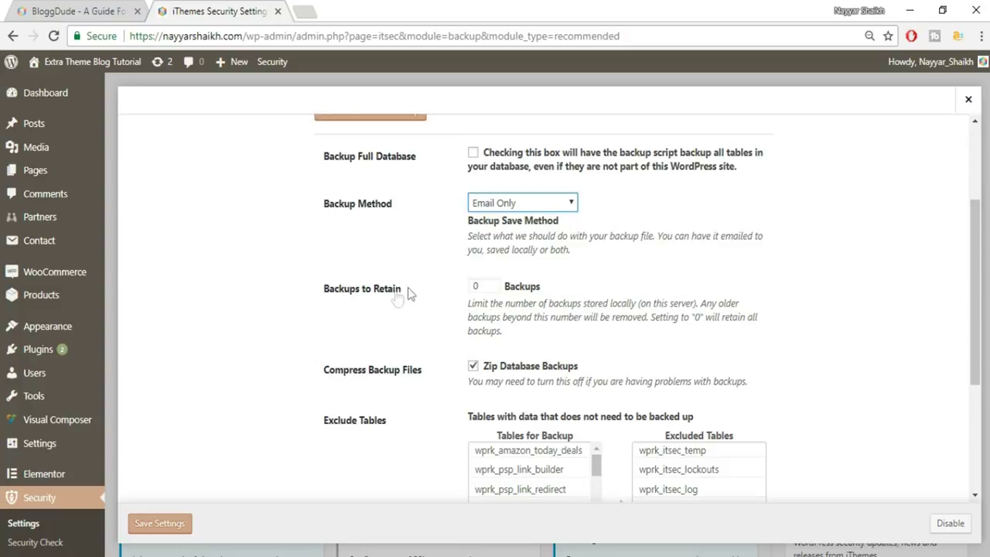
{"action": "double_click", "coordinate": [494, 287]}
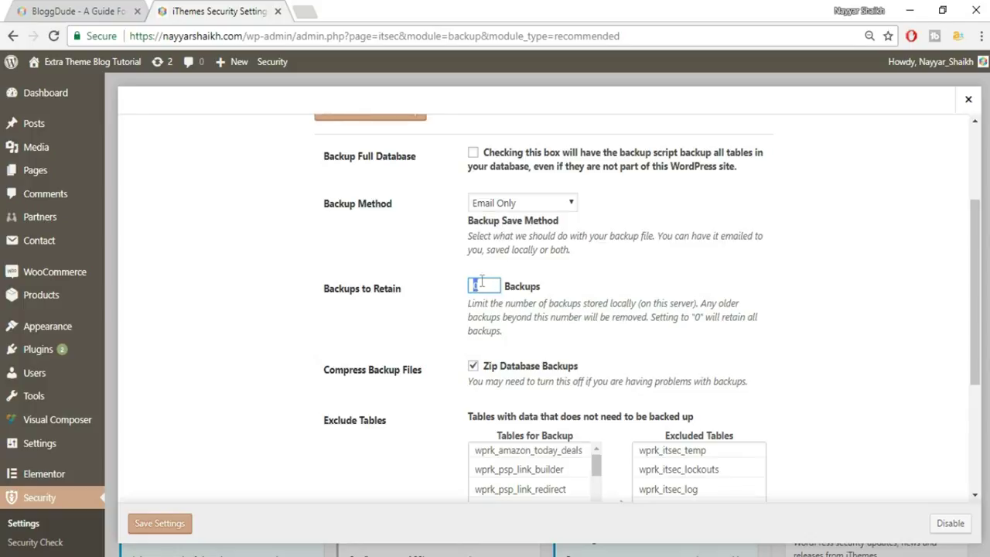
- Enable scheduled database backups with a 7-day interval and save the settings
{"action": "scroll", "coordinate": [803, 297], "scroll_direction": "down", "scroll_amount": 2}
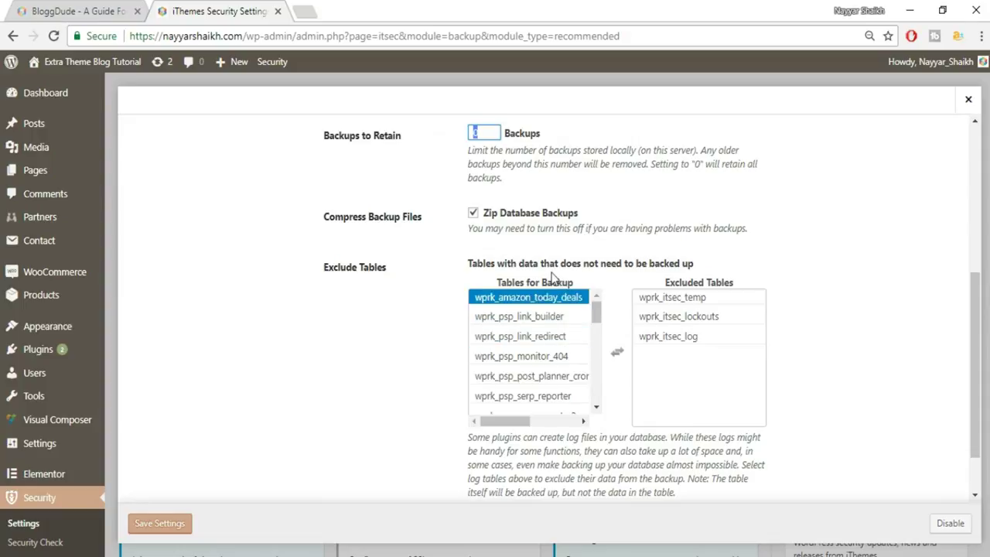
{"action": "scroll", "coordinate": [800, 336], "scroll_direction": "down", "scroll_amount": 1}
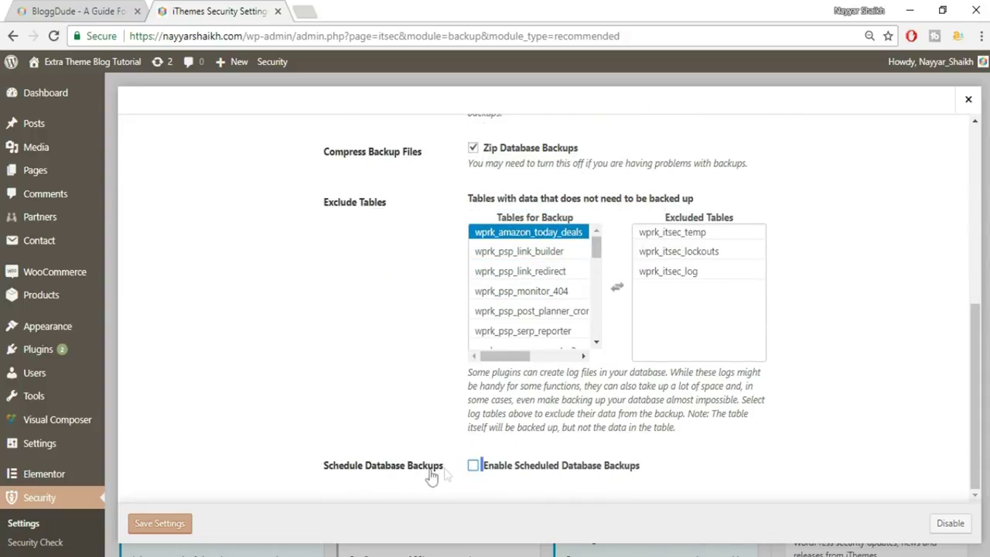
{"action": "left_click", "coordinate": [473, 466]}
{"action": "double_click", "coordinate": [489, 454]}
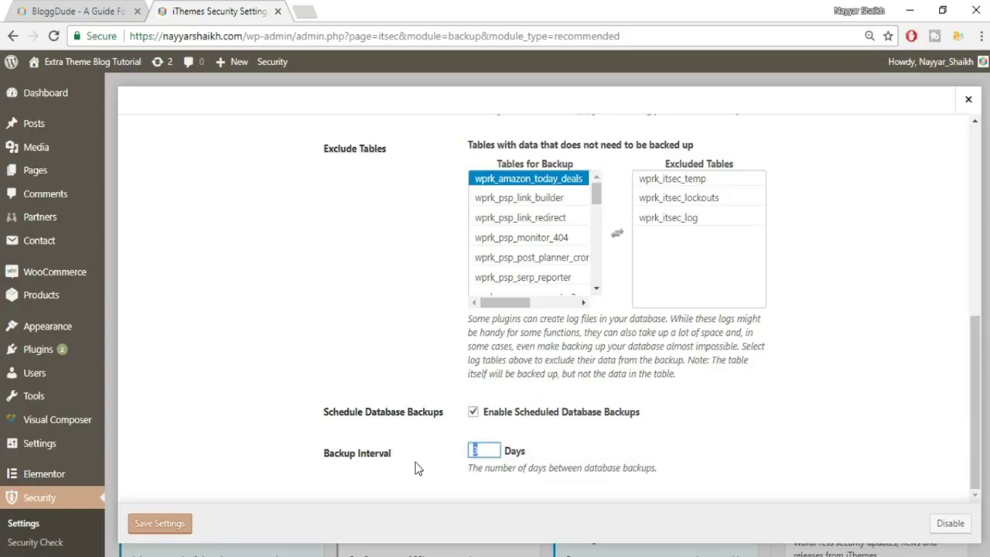
{"action": "type", "text": "7"}
{"action": "left_click_drag", "start_coordinate": [484, 450], "coordinate": [449, 460]}
{"action": "left_click", "coordinate": [472, 451]}
{"action": "left_click", "coordinate": [179, 528]}
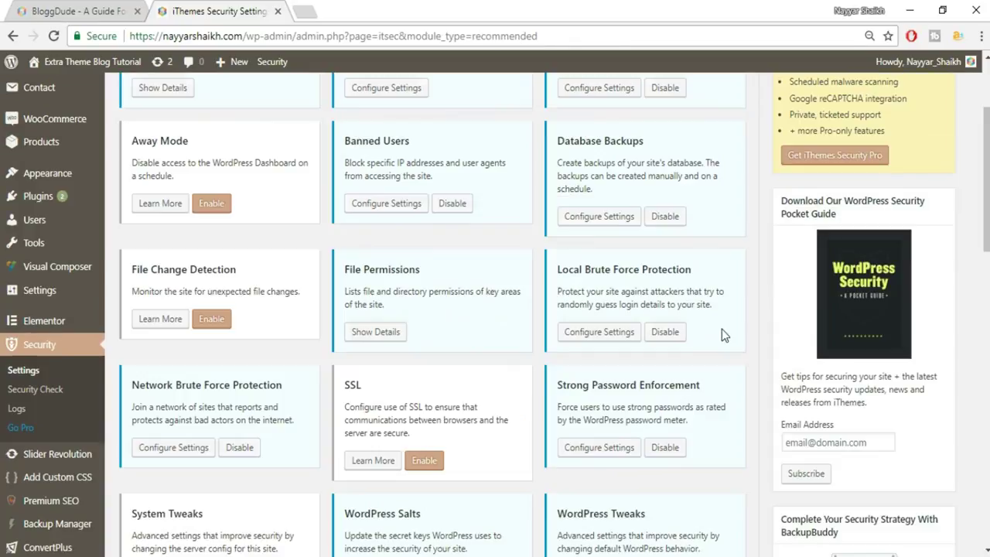
{"action": "scroll", "coordinate": [722, 329], "scroll_direction": "down", "scroll_amount": 1}
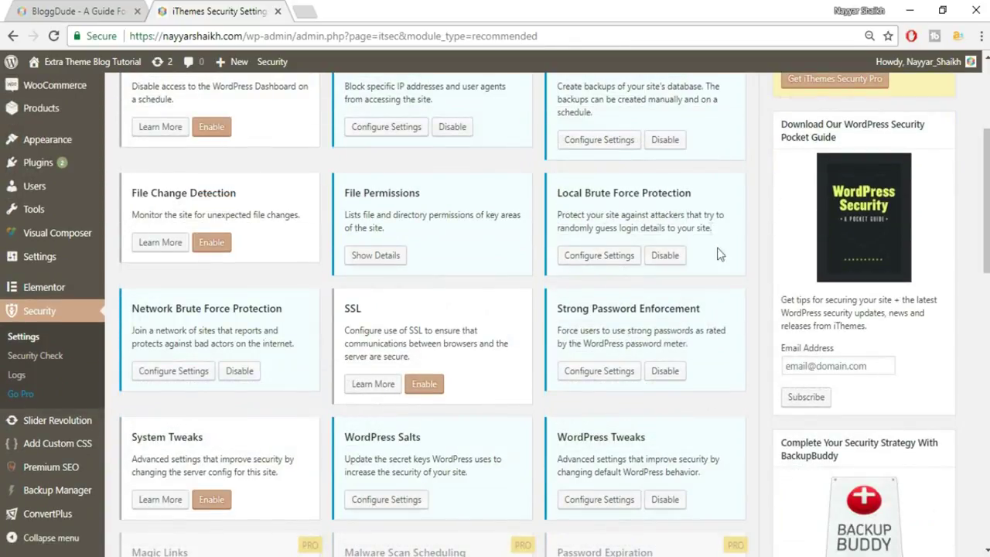
- Save Local Brute Force Protection with 5 host and 10 user attempts, 5-minute window, admin auto-ban
{"action": "left_click", "coordinate": [600, 256]}
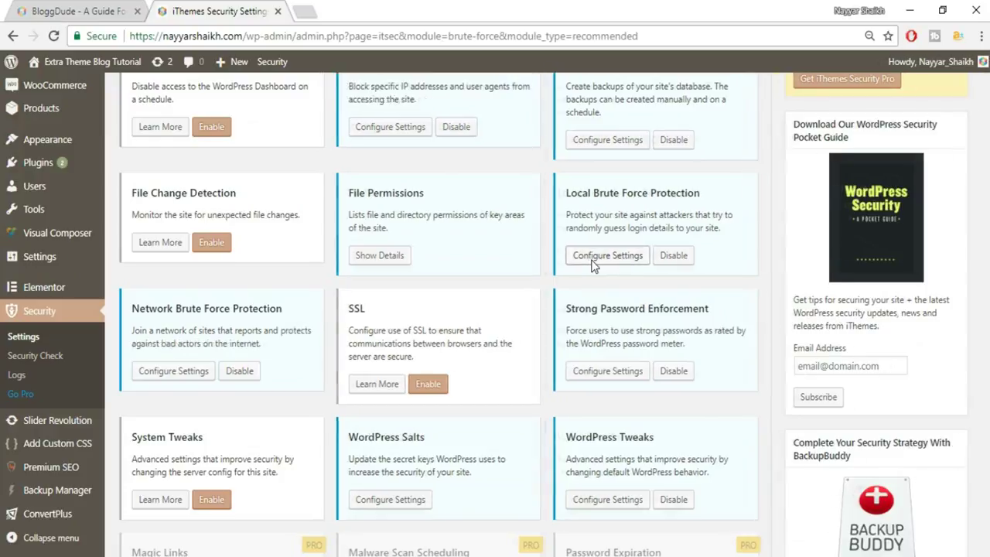
{"action": "scroll", "coordinate": [689, 321], "scroll_direction": "down", "scroll_amount": 2}
{"action": "scroll", "coordinate": [690, 310], "scroll_direction": "down", "scroll_amount": 2}
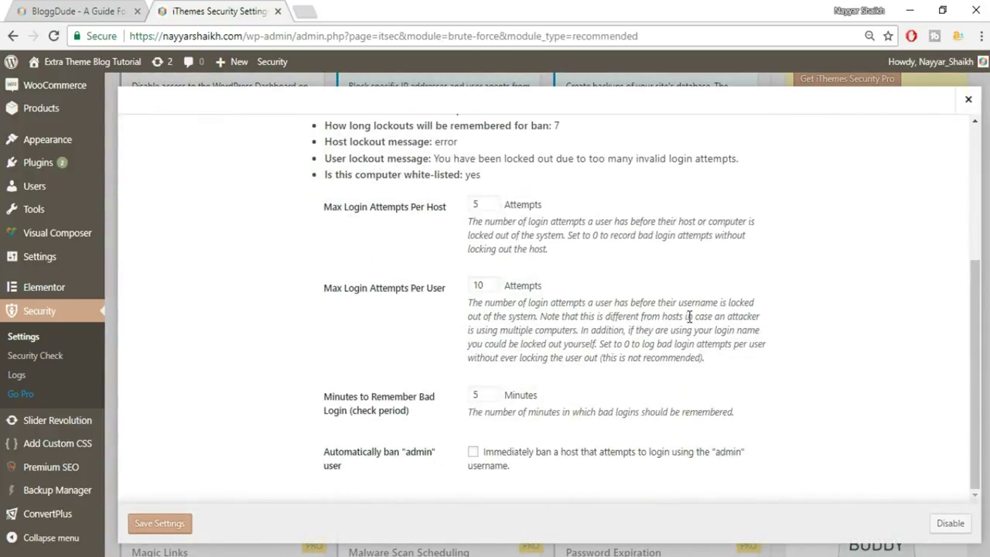
{"action": "scroll", "coordinate": [689, 341], "scroll_direction": "up", "scroll_amount": 4}
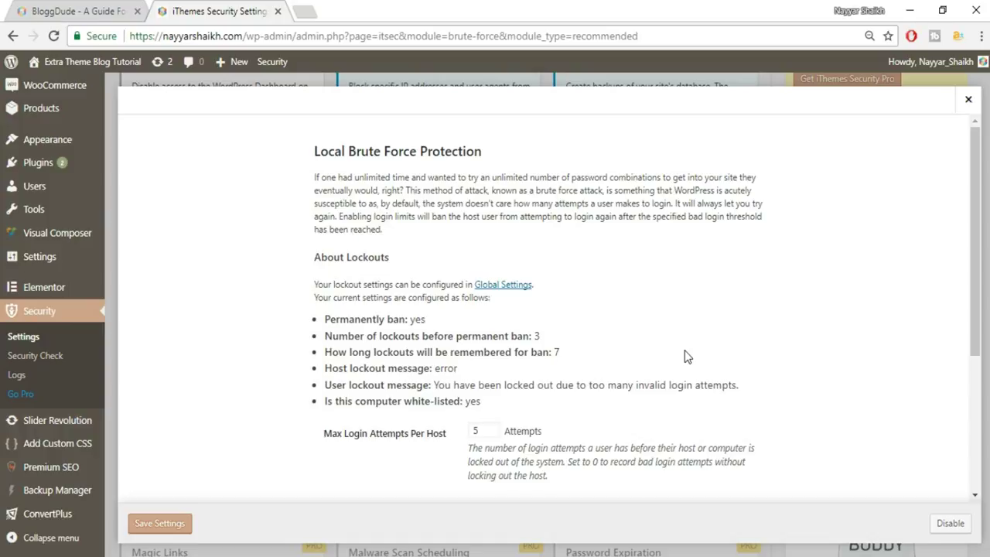
{"action": "scroll", "coordinate": [687, 357], "scroll_direction": "down", "scroll_amount": 2}
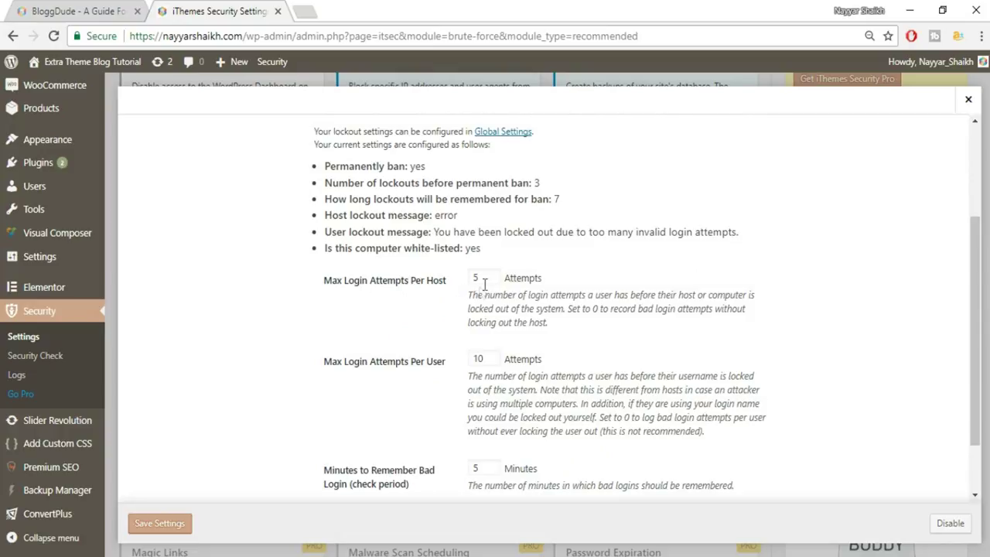
{"action": "left_click_drag", "start_coordinate": [468, 280], "coordinate": [500, 291]}
{"action": "scroll", "coordinate": [391, 325], "scroll_direction": "down", "scroll_amount": 1}
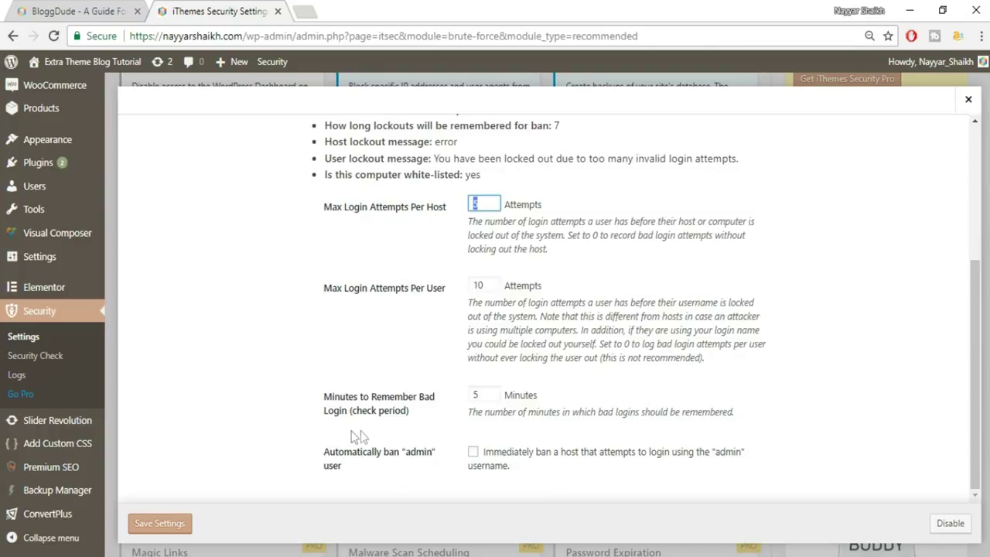
{"action": "double_click", "coordinate": [482, 395]}
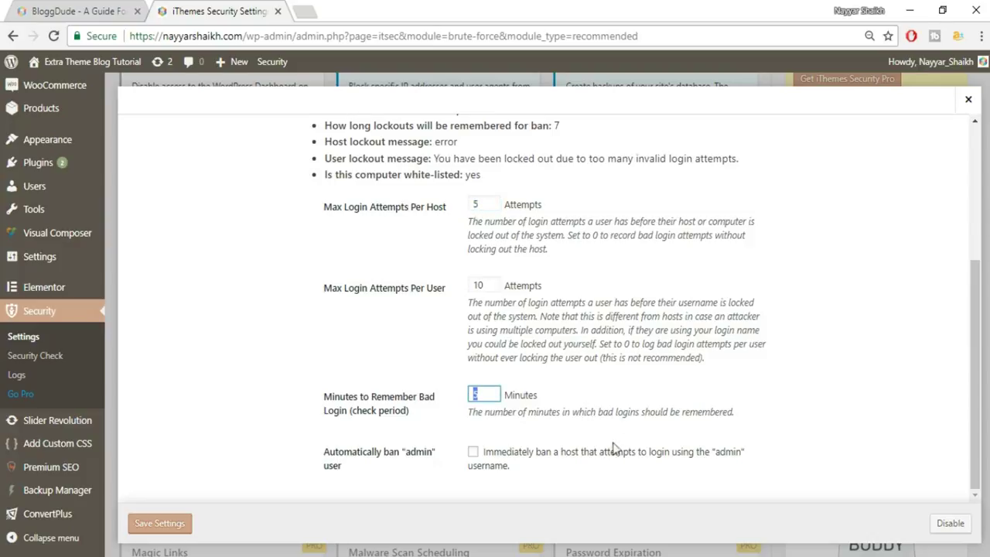
{"action": "left_click", "coordinate": [473, 452]}
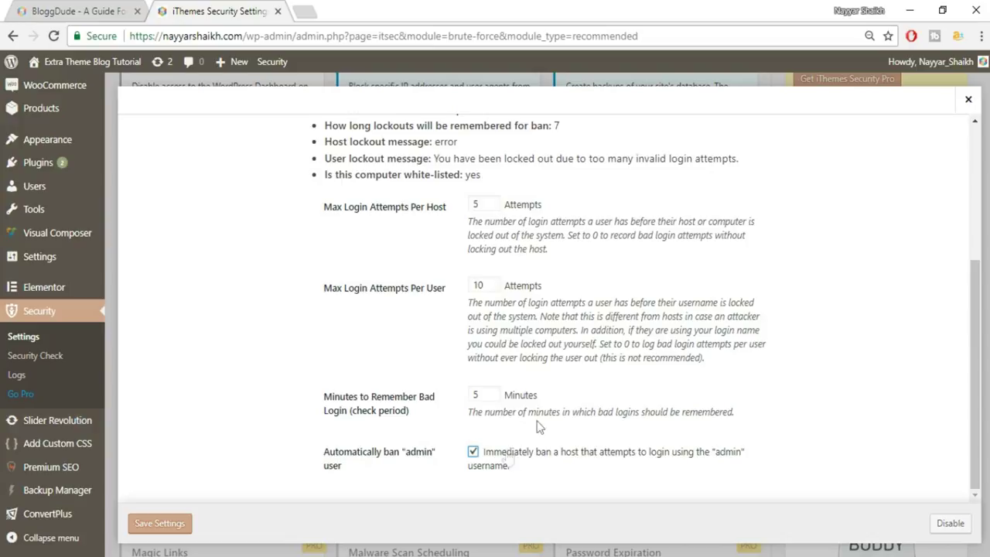
{"action": "mouse_move", "coordinate": [404, 455]}
{"action": "left_mouse_down"}
{"action": "mouse_move", "coordinate": [434, 454]}
{"action": "mouse_move", "coordinate": [404, 459]}
{"action": "left_mouse_up"}
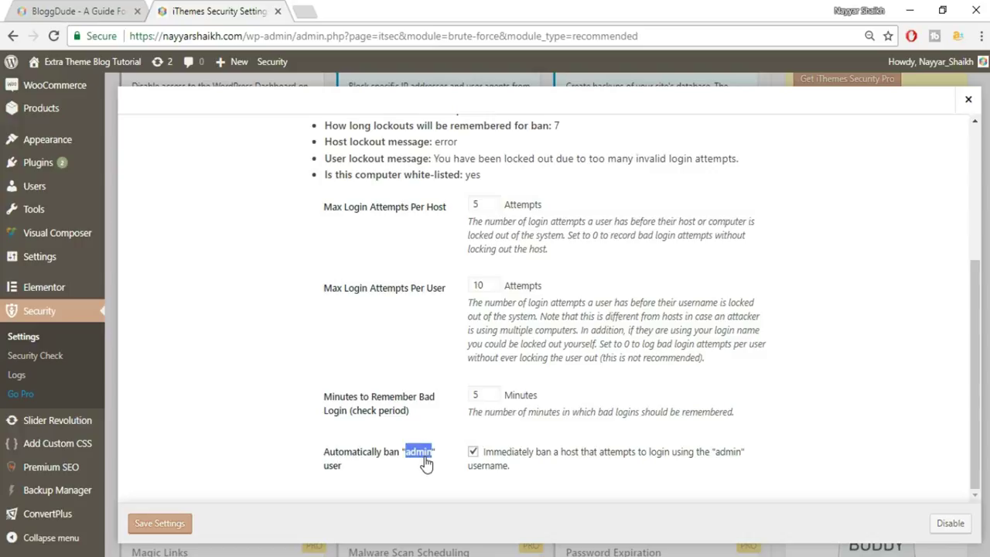
{"action": "left_click", "coordinate": [499, 464]}
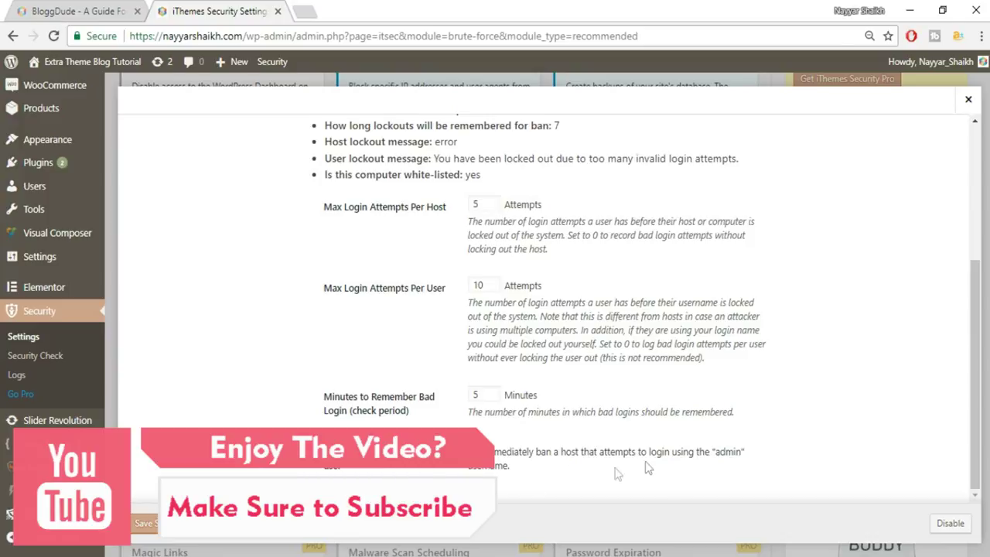
{"action": "left_click", "coordinate": [140, 526]}
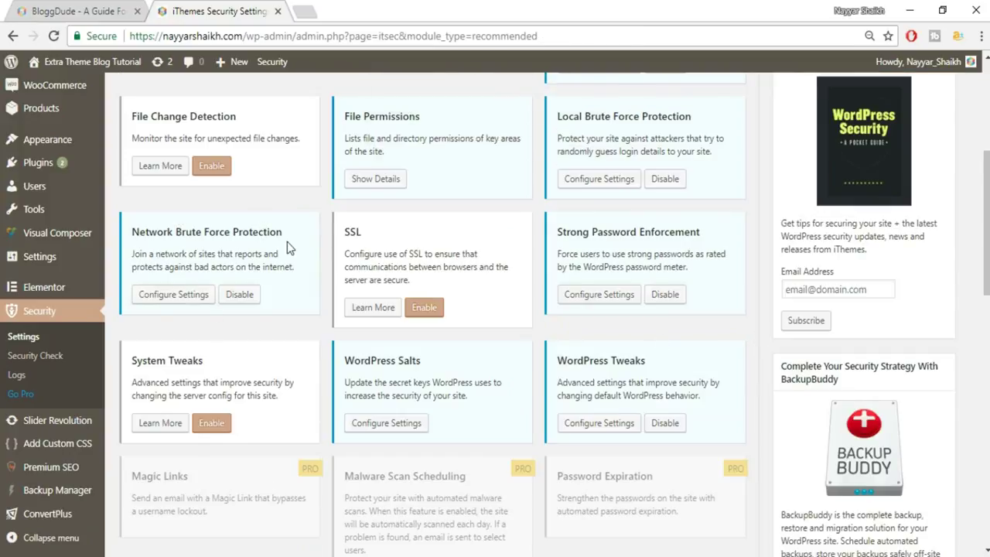
- Save Network Brute Force Protection with Ban Reported IPs left enabled
{"action": "left_click", "coordinate": [175, 301]}
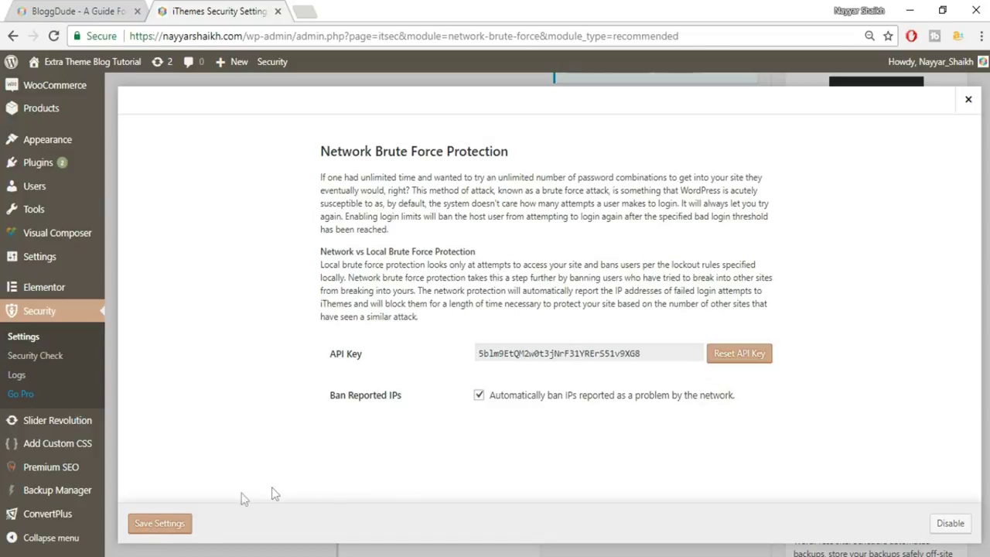
{"action": "left_click_drag", "start_coordinate": [297, 159], "coordinate": [506, 177]}
{"action": "left_click", "coordinate": [506, 177]}
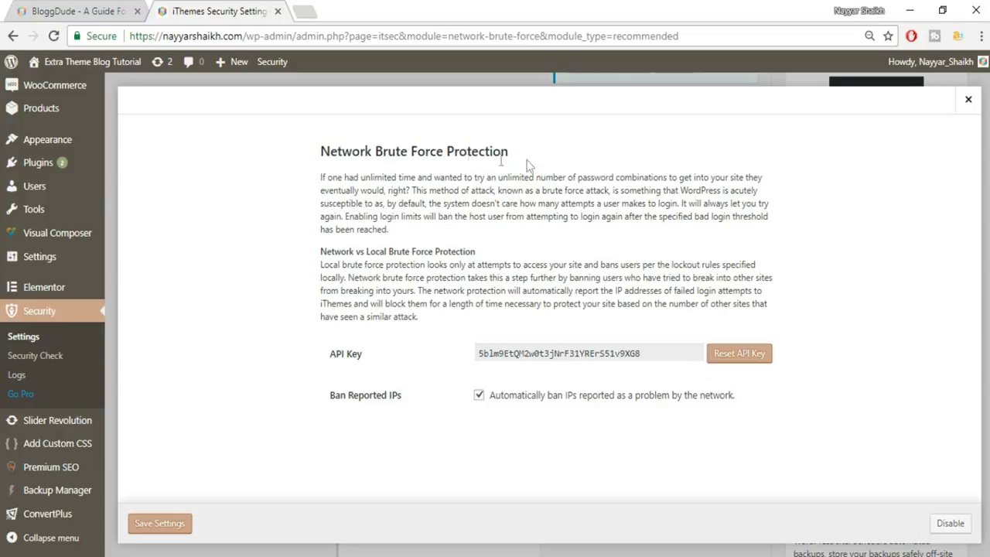
{"action": "left_click", "coordinate": [159, 527]}
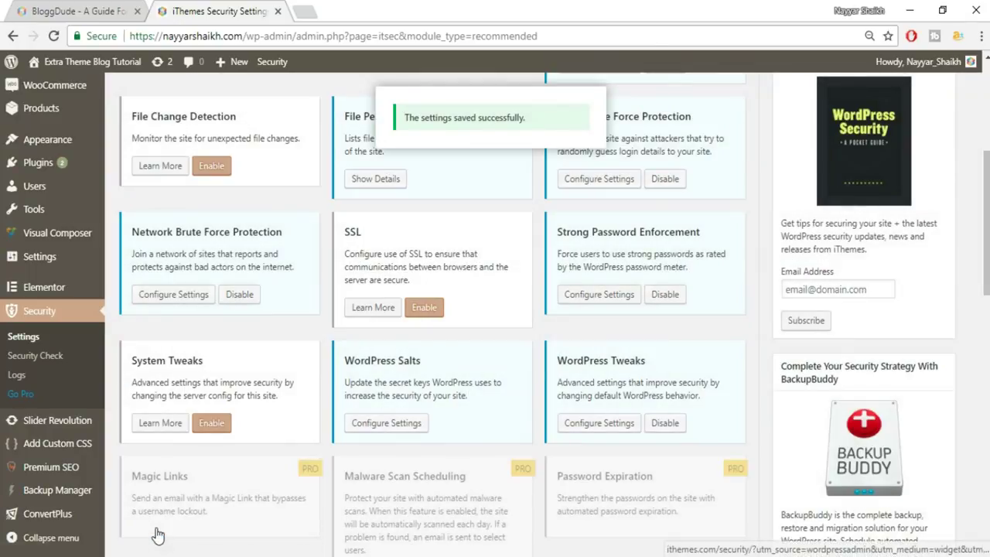
- Enable Change WordPress Salts in the WordPress Salts settings and save to regenerate them
{"action": "left_click", "coordinate": [406, 423]}
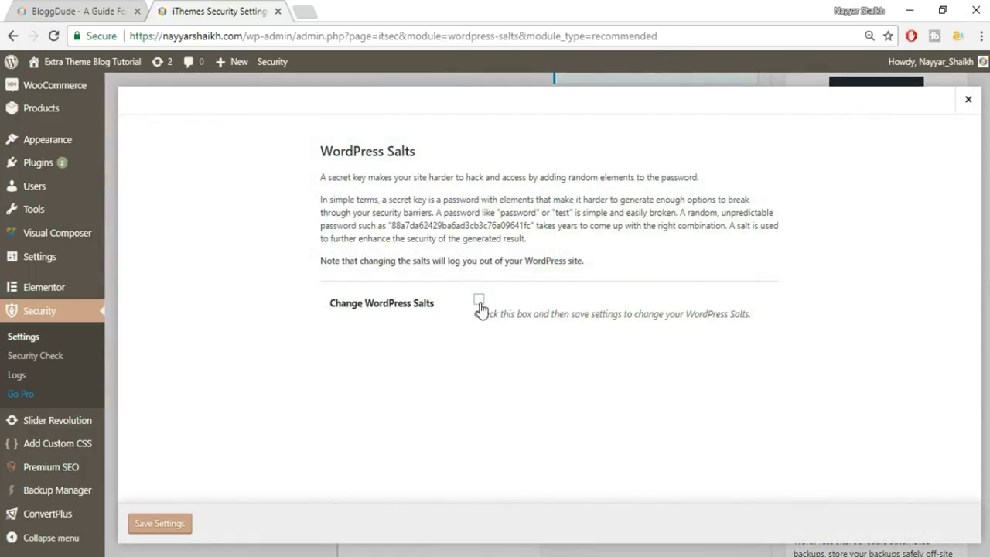
{"action": "left_click", "coordinate": [479, 300]}
{"action": "left_click_drag", "start_coordinate": [389, 225], "coordinate": [535, 227]}
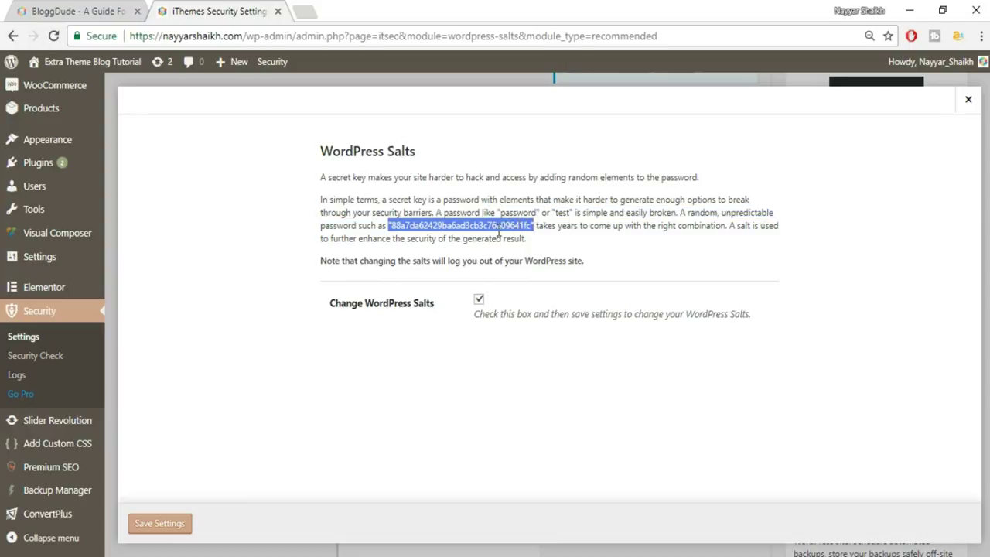
{"action": "left_click", "coordinate": [500, 230]}
{"action": "mouse_move", "coordinate": [386, 234]}
{"action": "left_mouse_down"}
{"action": "mouse_move", "coordinate": [534, 225]}
{"action": "mouse_move", "coordinate": [391, 226]}
{"action": "mouse_move", "coordinate": [402, 238]}
{"action": "mouse_move", "coordinate": [392, 227]}
{"action": "left_mouse_up"}
{"action": "left_click", "coordinate": [177, 524]}
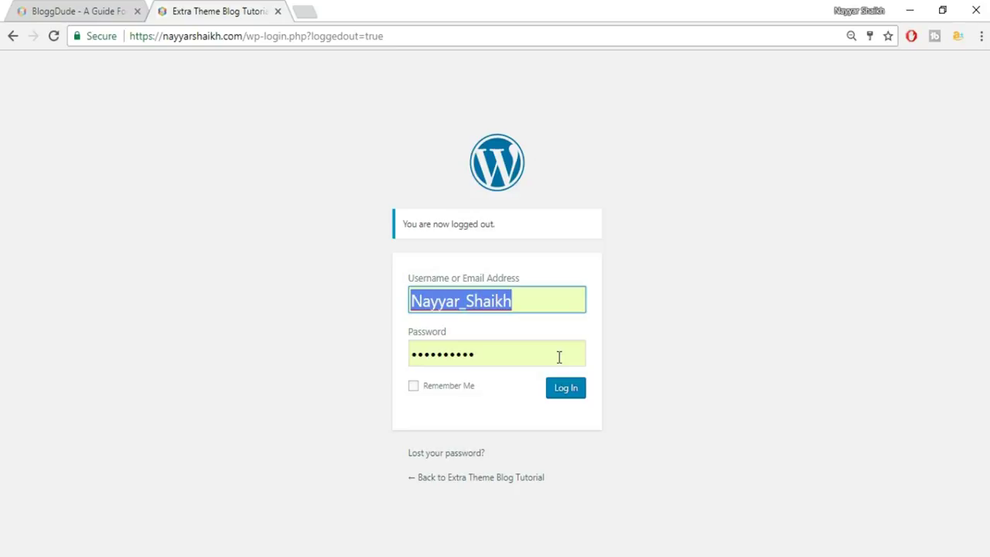
- Log back in, go to the Security page, and filter to the Advanced (6) modules
{"action": "left_click", "coordinate": [573, 403]}
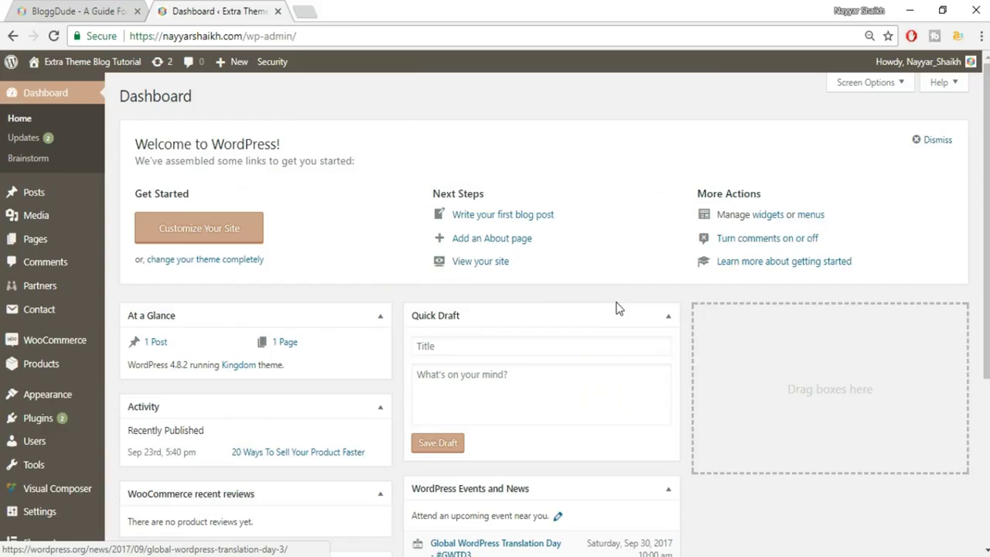
{"action": "scroll", "coordinate": [618, 308], "scroll_direction": "down", "scroll_amount": 3}
{"action": "mouse_move", "coordinate": [53, 352]}
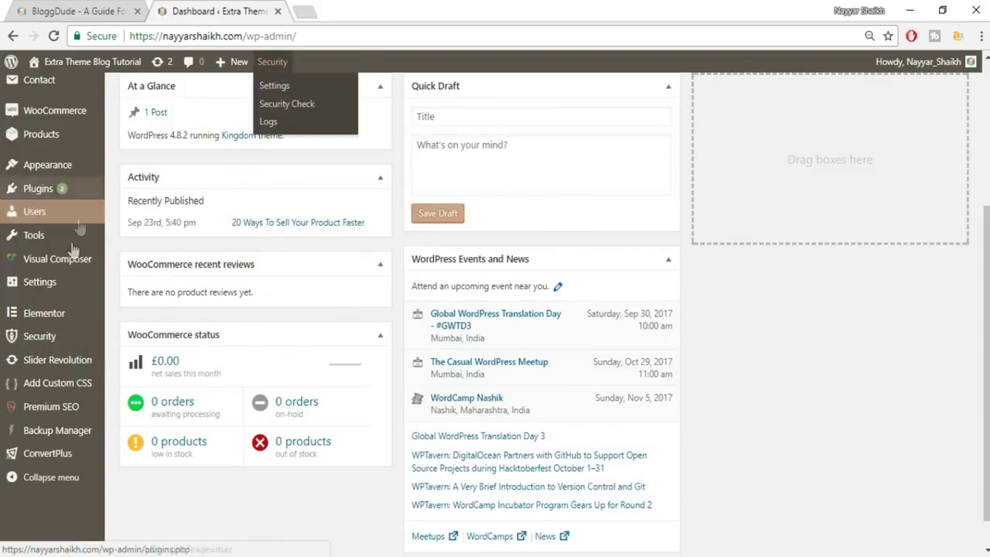
{"action": "left_click", "coordinate": [61, 341]}
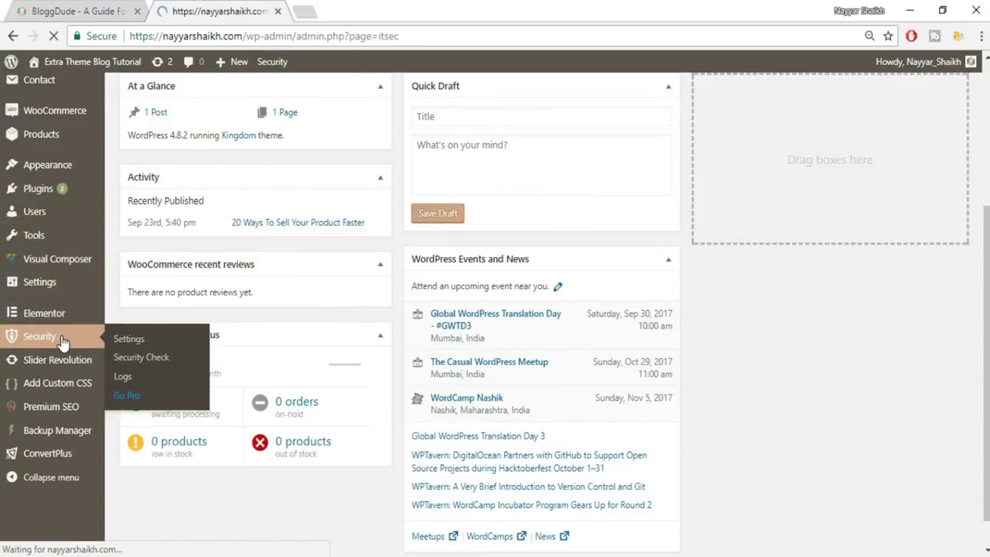
{"action": "scroll", "coordinate": [475, 287], "scroll_direction": "down", "scroll_amount": 2}
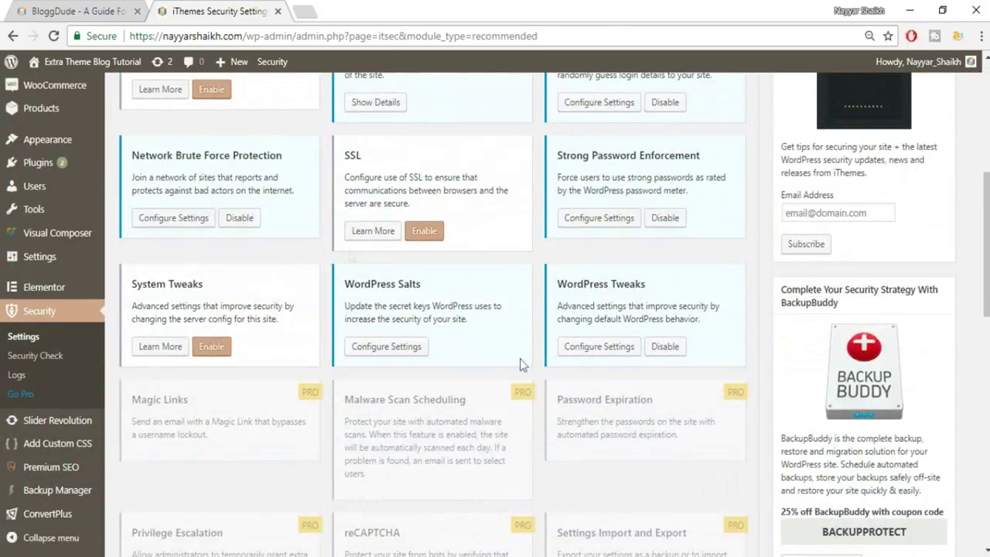
{"action": "scroll", "coordinate": [599, 362], "scroll_direction": "up", "scroll_amount": 5}
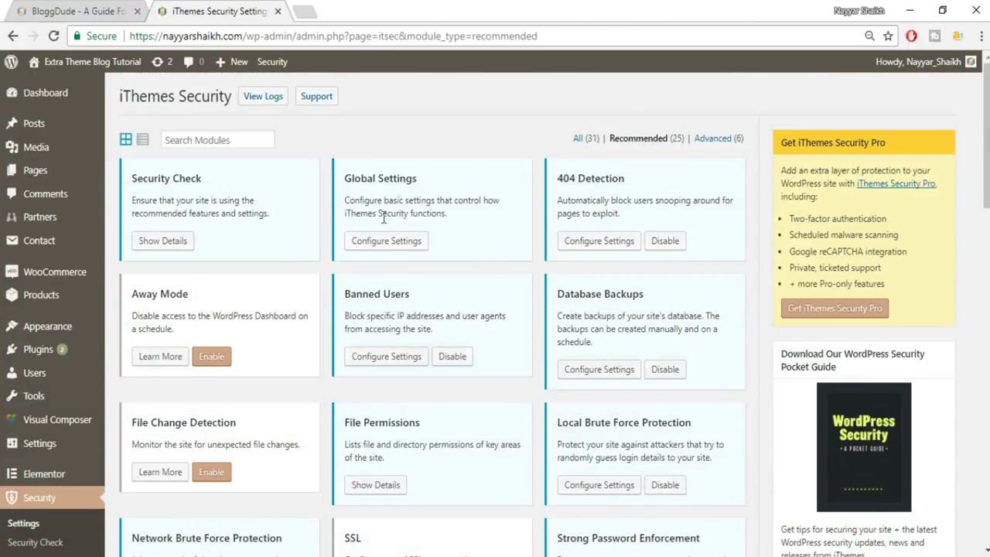
{"action": "left_click", "coordinate": [720, 141]}
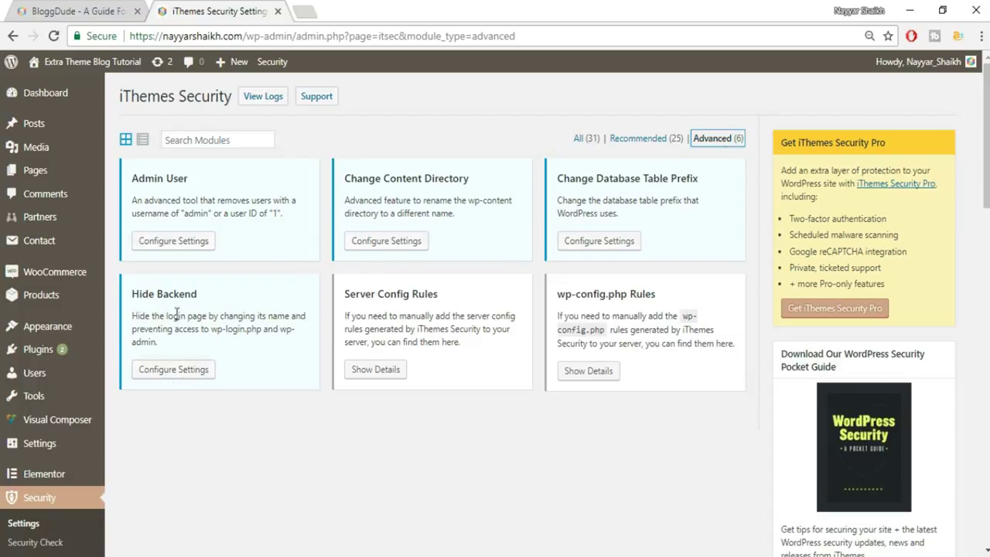
- Open the Hide Backend module's settings, which protect wp-login.php and wp-admin
{"action": "left_click", "coordinate": [174, 370]}
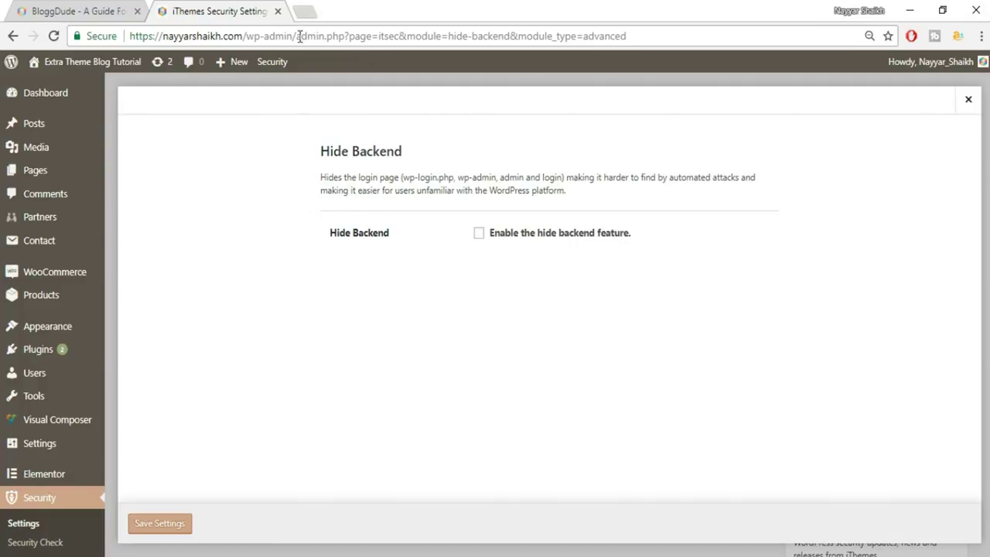
{"action": "left_click_drag", "start_coordinate": [298, 37], "coordinate": [246, 38]}
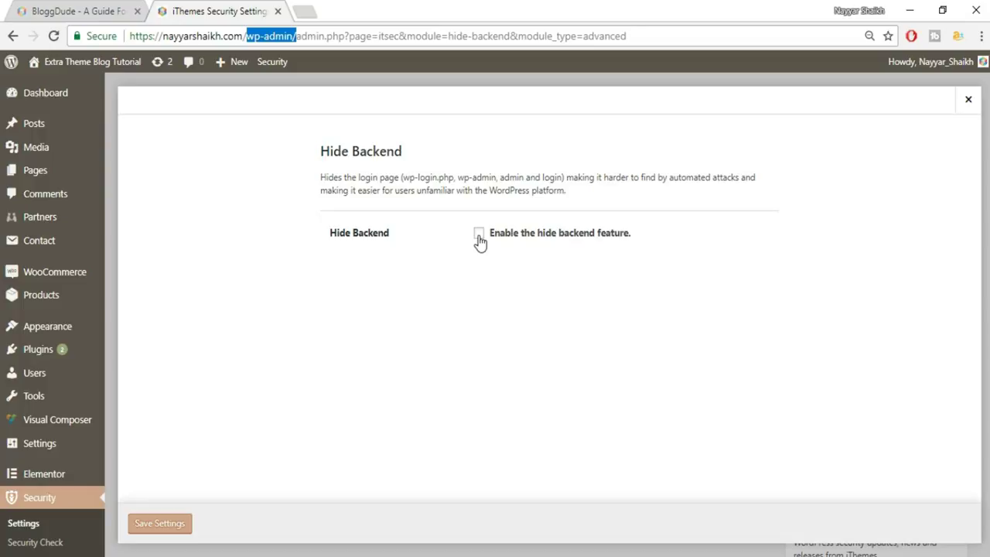
- Enable Hide Backend, replace the wplogin slug with a custom slug, keep not_found redirection, and save
{"action": "left_click", "coordinate": [479, 235]}
{"action": "scroll", "coordinate": [671, 234], "scroll_direction": "down", "scroll_amount": 1}
{"action": "left_click_drag", "start_coordinate": [530, 191], "coordinate": [468, 193]}
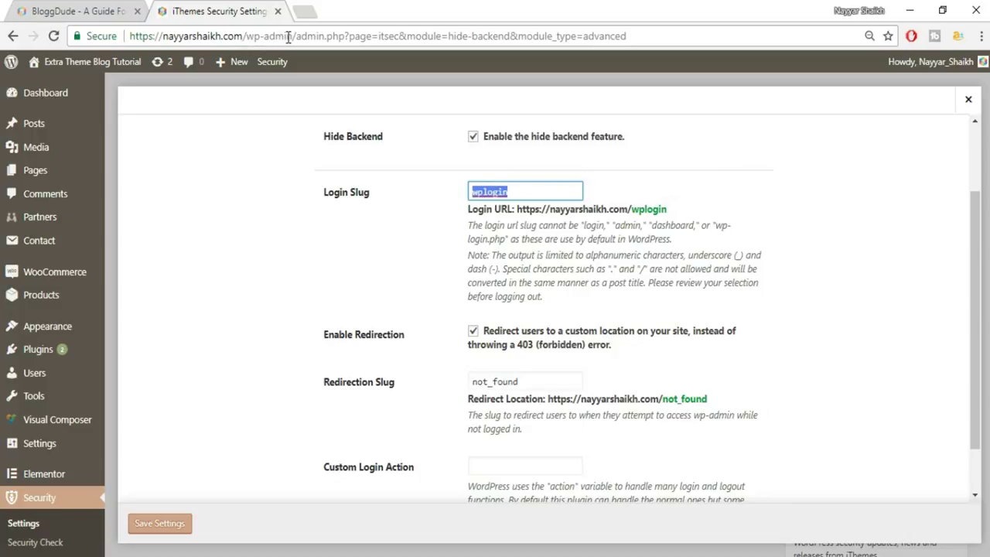
{"action": "type", "text": "nayyars777123"}
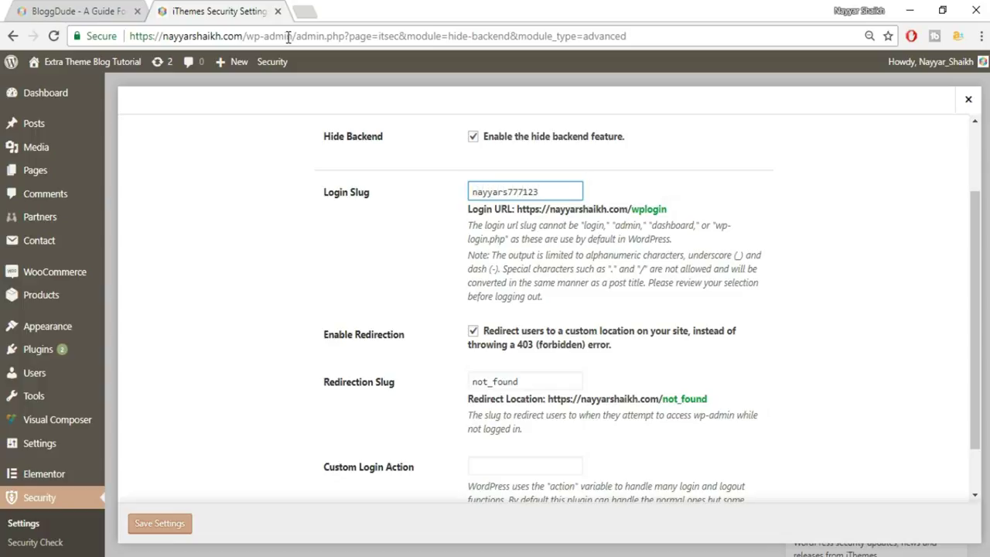
{"action": "type", "text": "456"}
{"action": "double_click", "coordinate": [559, 191]}
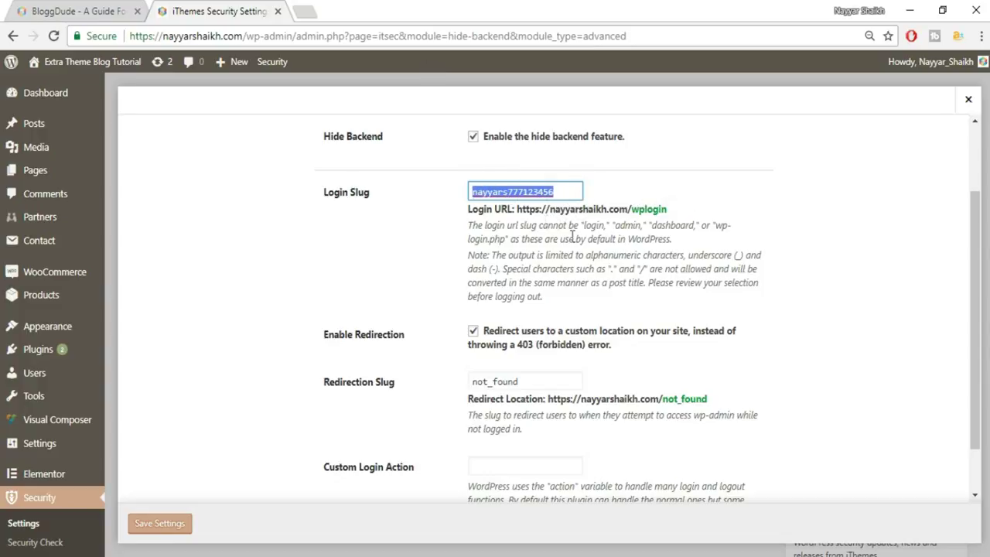
{"action": "left_click", "coordinate": [577, 198]}
{"action": "scroll", "coordinate": [687, 225], "scroll_direction": "down", "scroll_amount": 1}
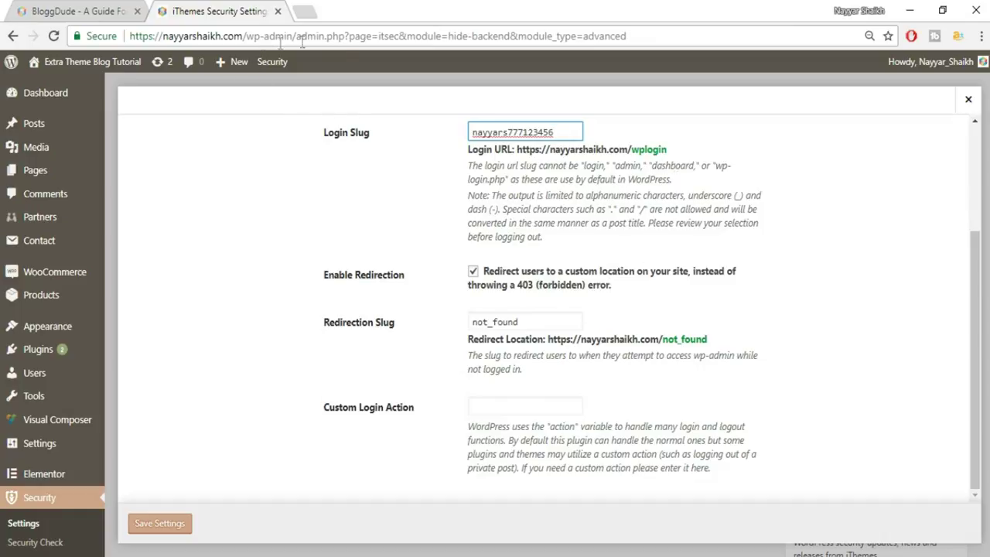
{"action": "left_click_drag", "start_coordinate": [566, 321], "coordinate": [471, 325]}
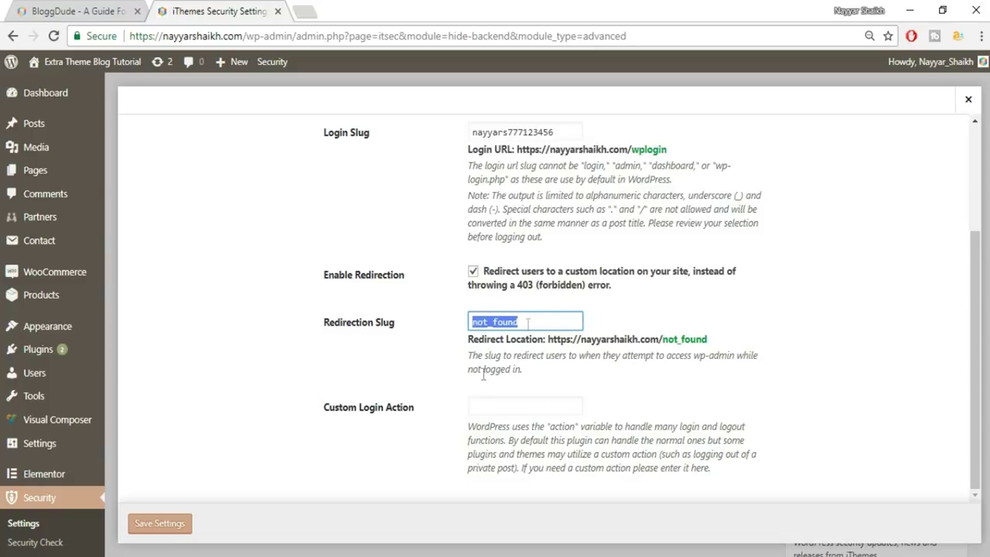
{"action": "left_click", "coordinate": [178, 525]}
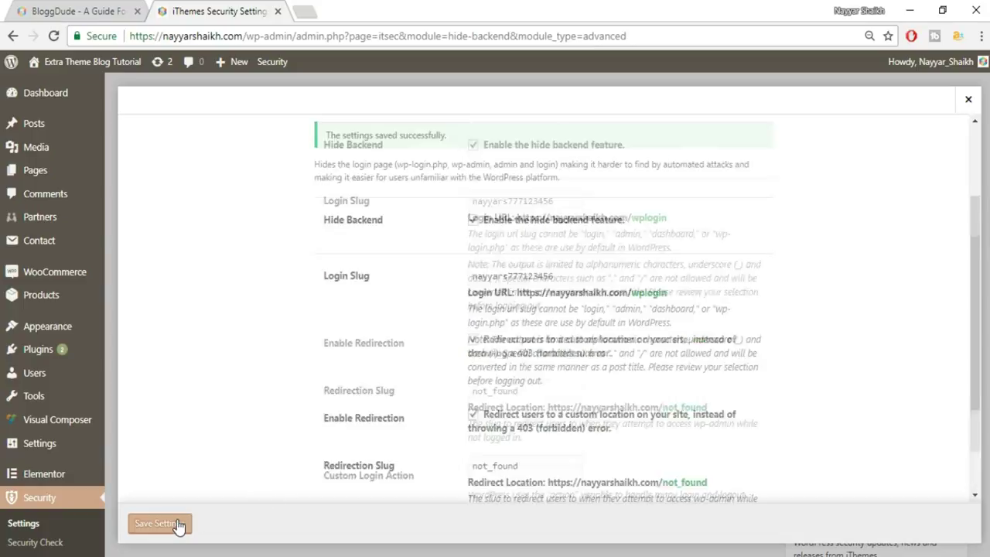